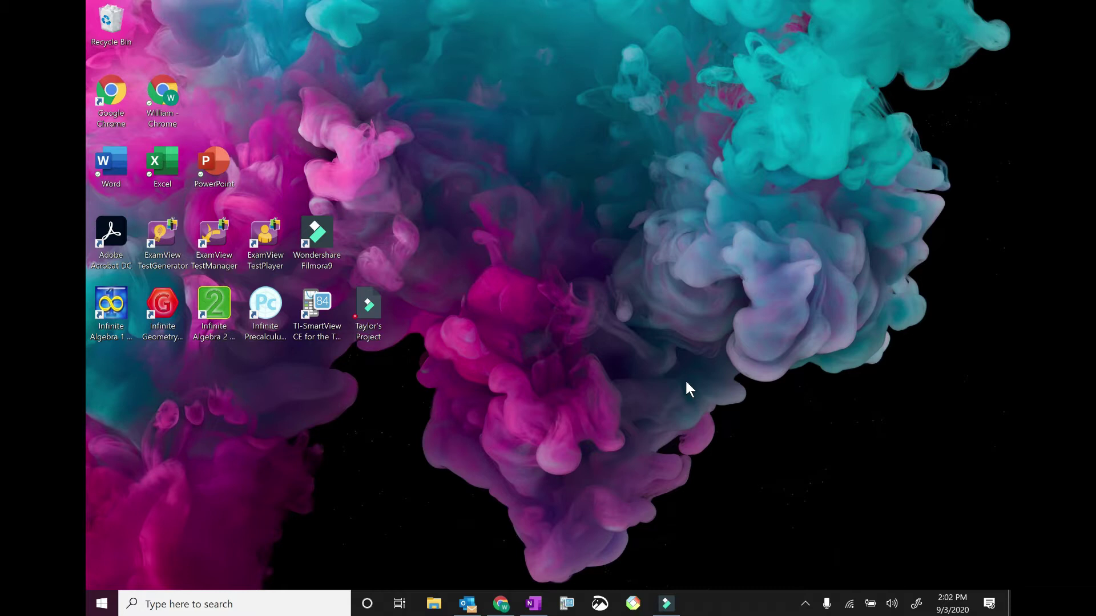
Step: Restore the Chrome window showing the GSE Pre-Calculus Canvas course home page
left_click(500, 608)
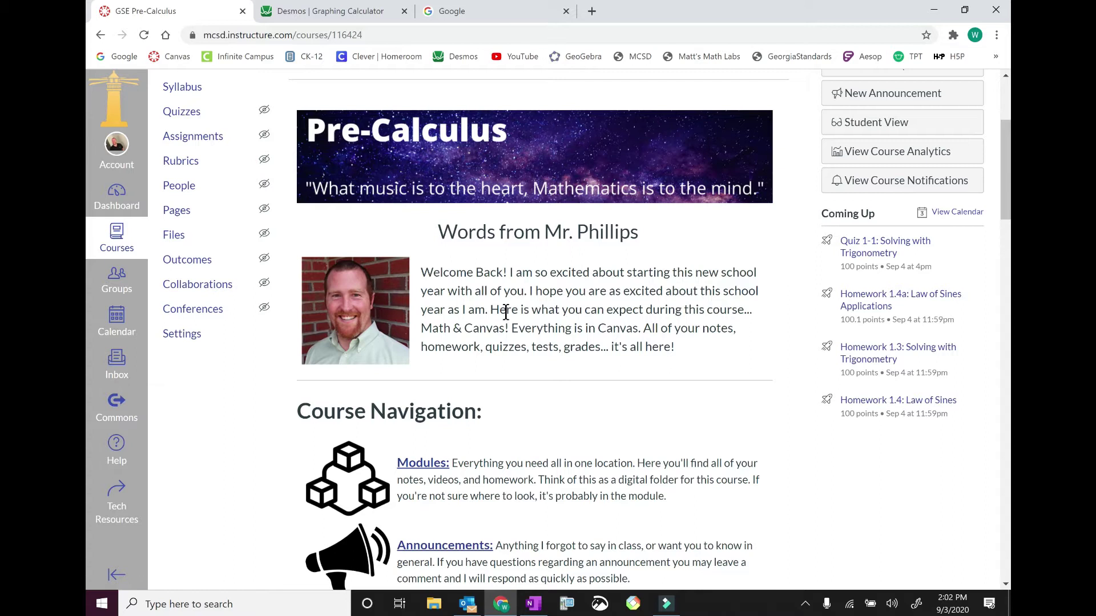
Step: Go to the course Modules and open the Homework 1.1: Right Triangle Trig Sides quiz
scroll(506, 311, "down", 5)
scroll(506, 311, "up", 8)
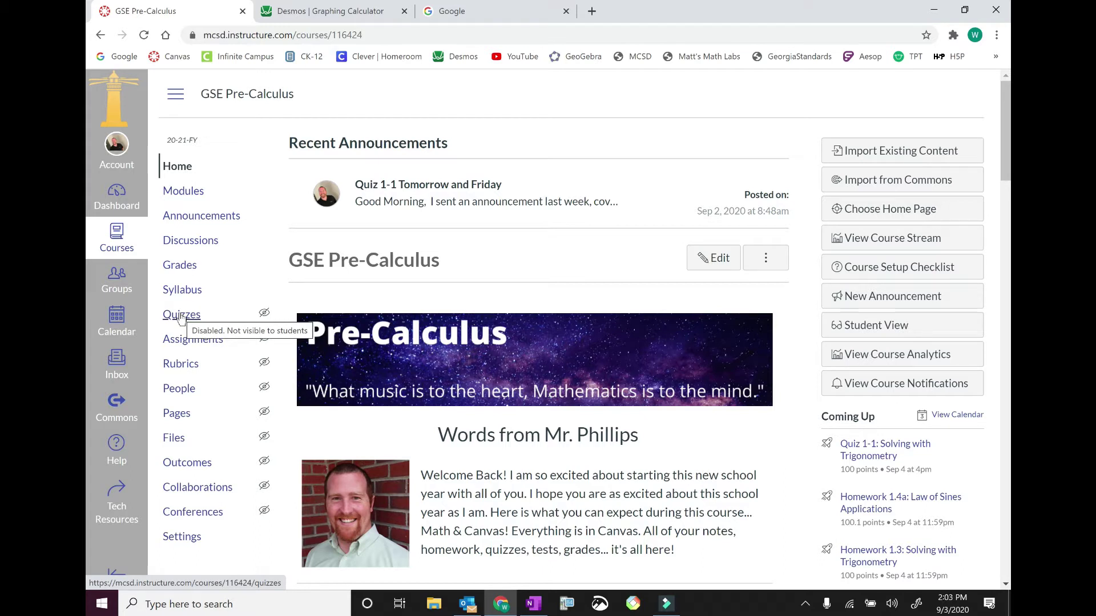
left_click(175, 197)
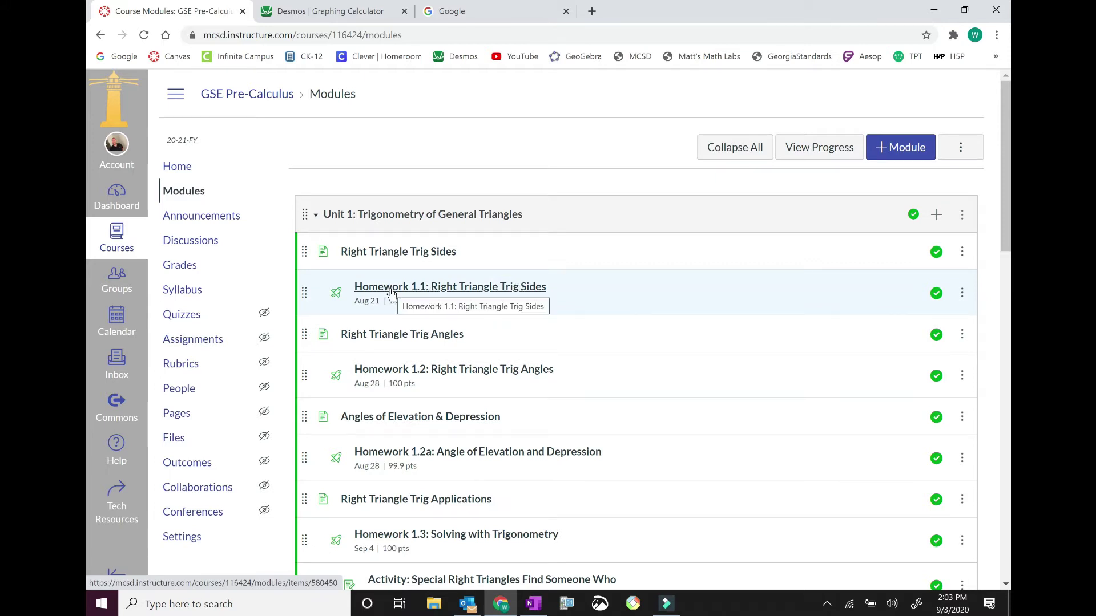
left_click(488, 287)
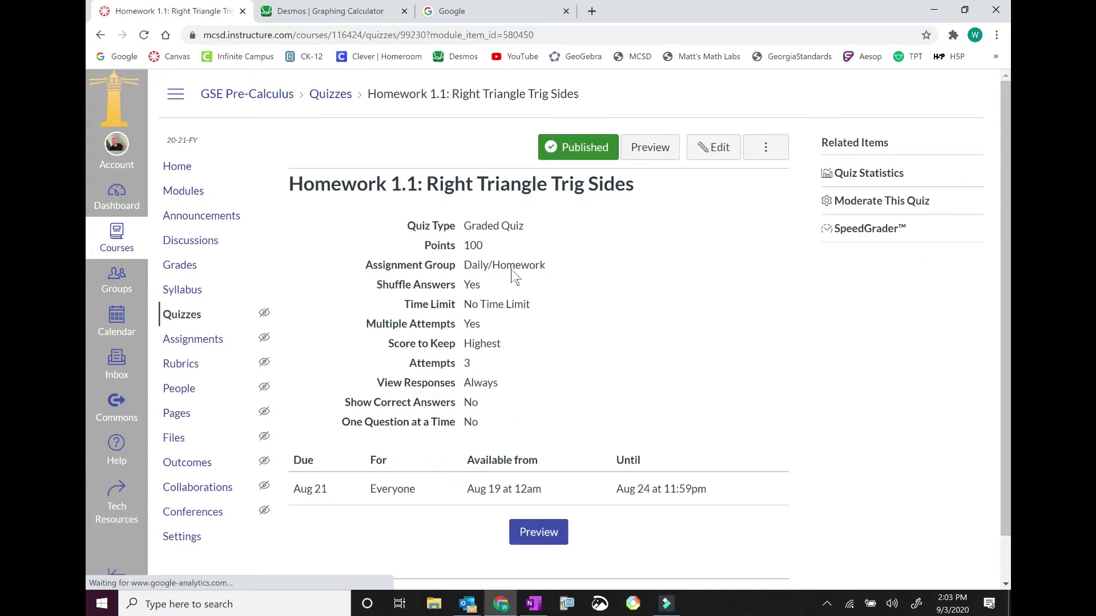
Step: Edit Homework 1.1, clicking into the empty Quiz Instructions and reviewing its settings
left_click(713, 148)
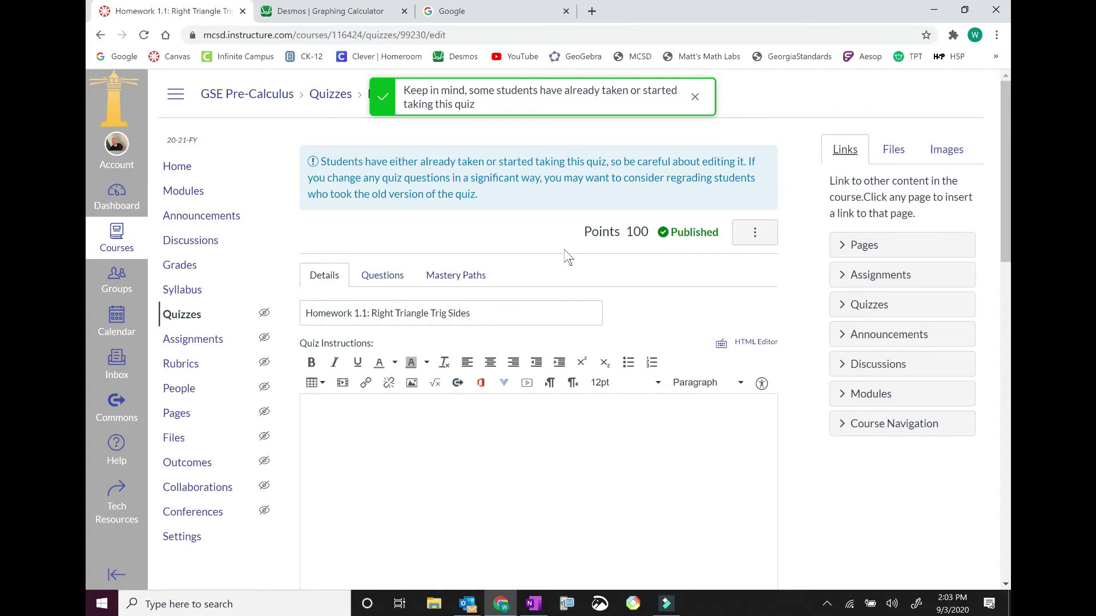
scroll(567, 254, "down", 2)
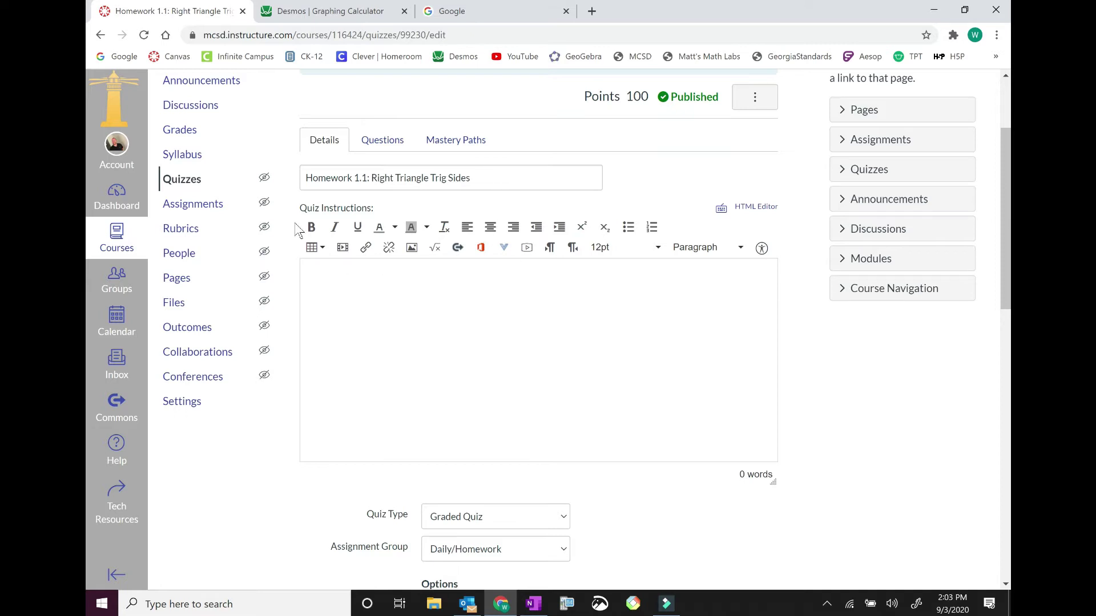
left_click(364, 276)
scroll(401, 312, "down", 1)
scroll(361, 345, "down", 13)
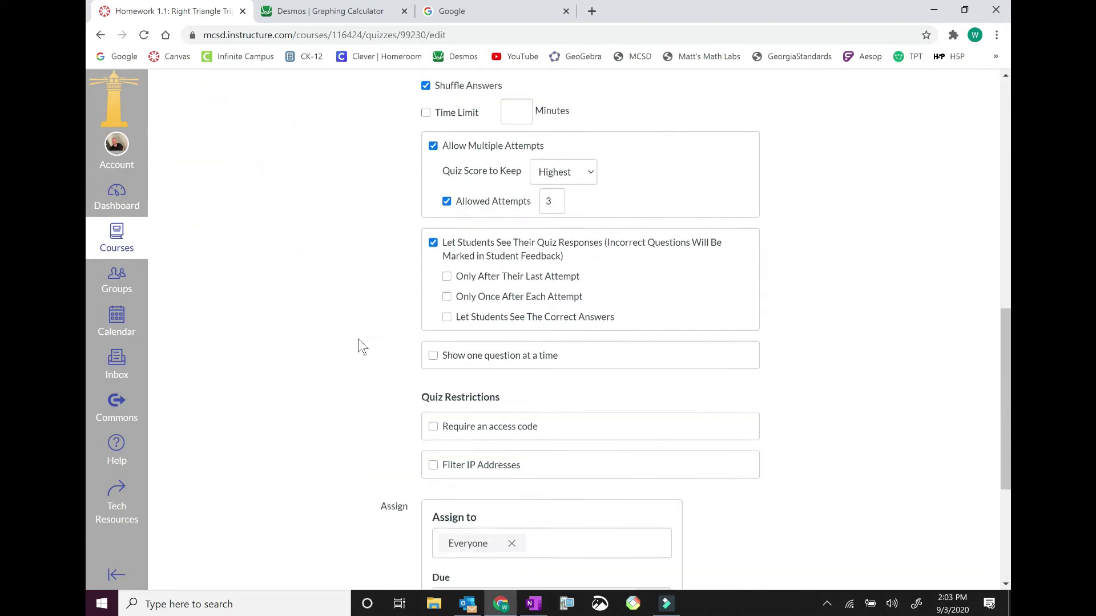
scroll(363, 337, "up", 4)
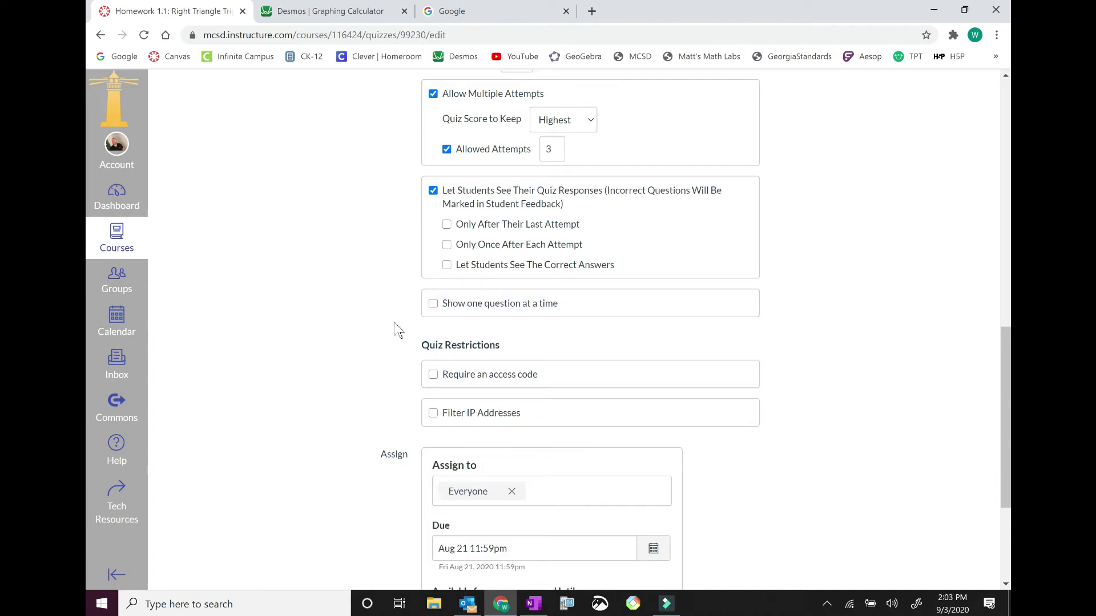
scroll(397, 331, "up", 10)
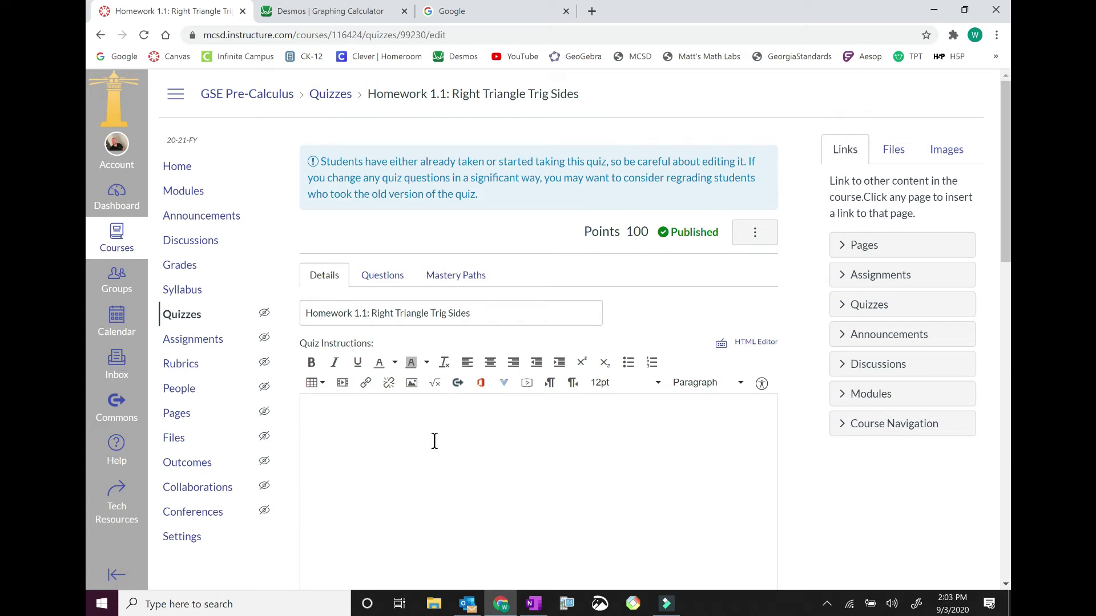
scroll(433, 441, "down", 2)
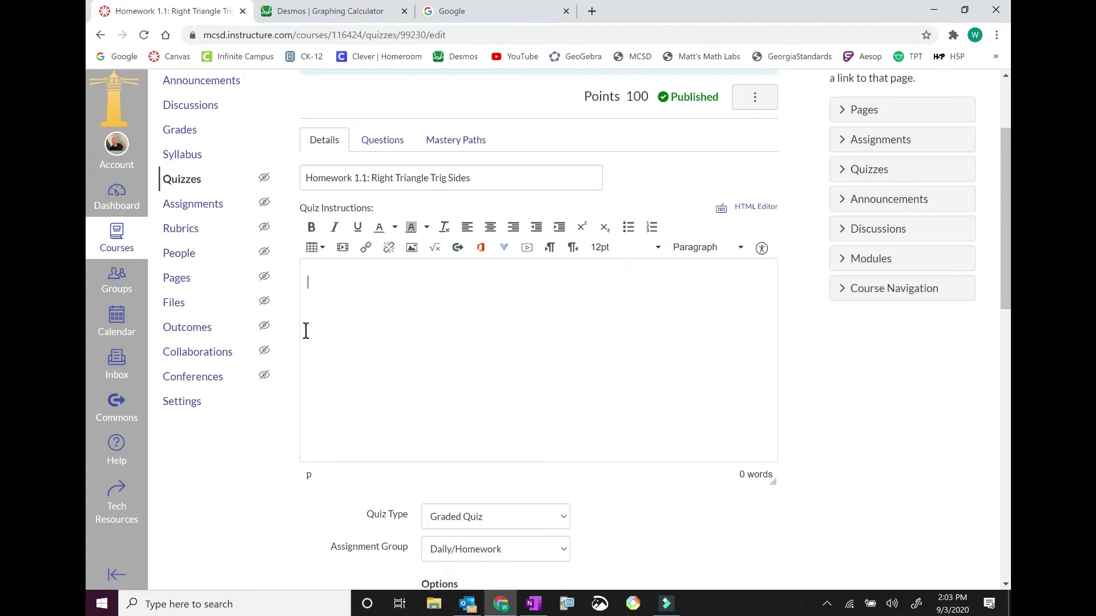
scroll(303, 421, "down", 7)
scroll(305, 427, "down", 2)
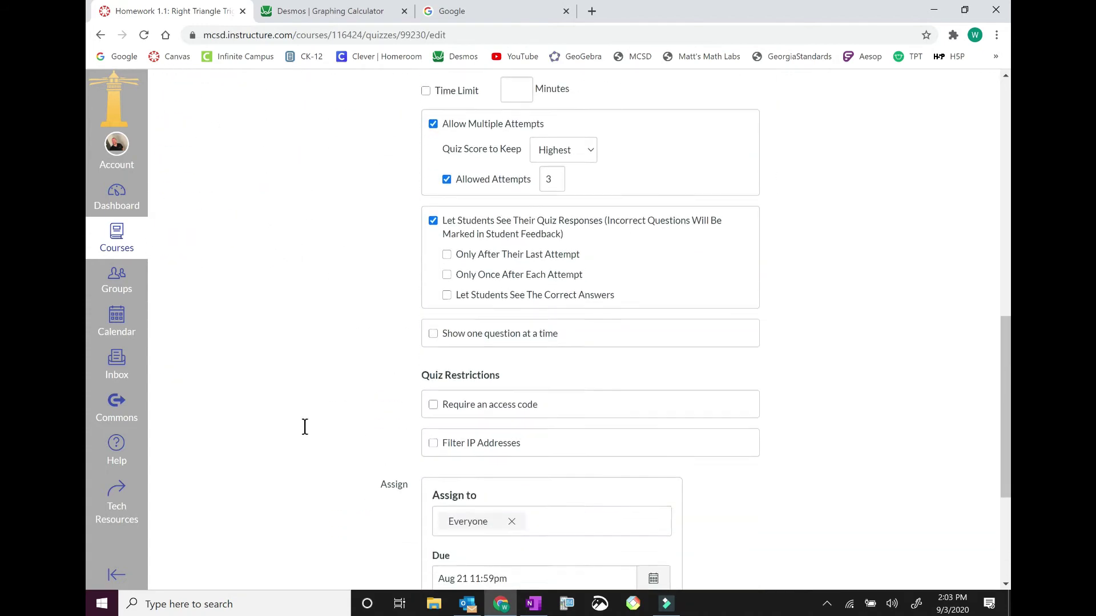
Step: Enable 'Show one question at a time' and return to the empty Quiz Instructions box
left_click(474, 267)
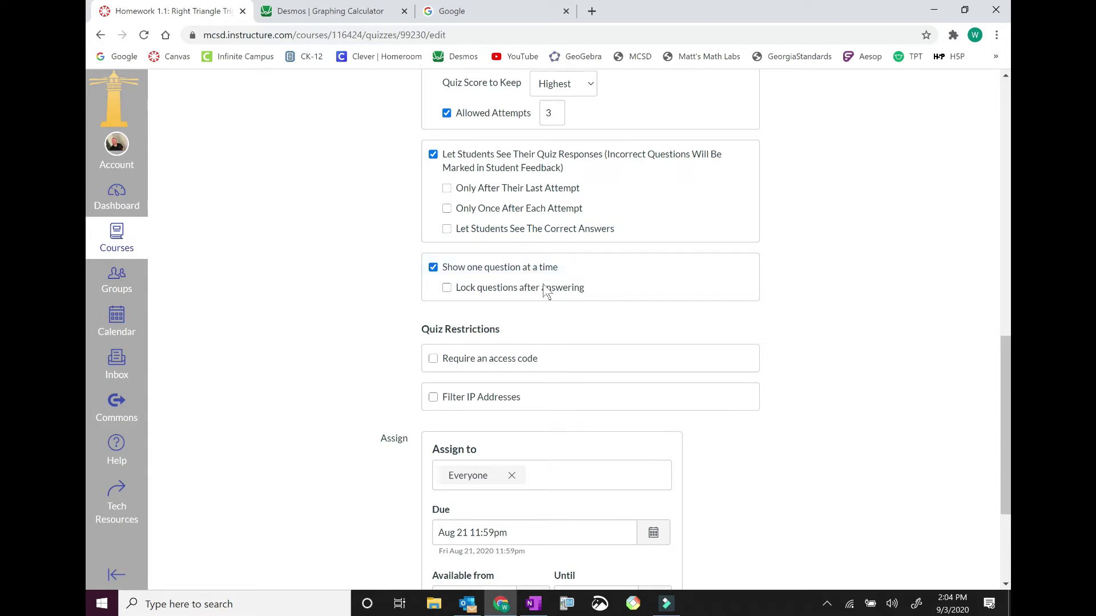
scroll(400, 288, "up", 10)
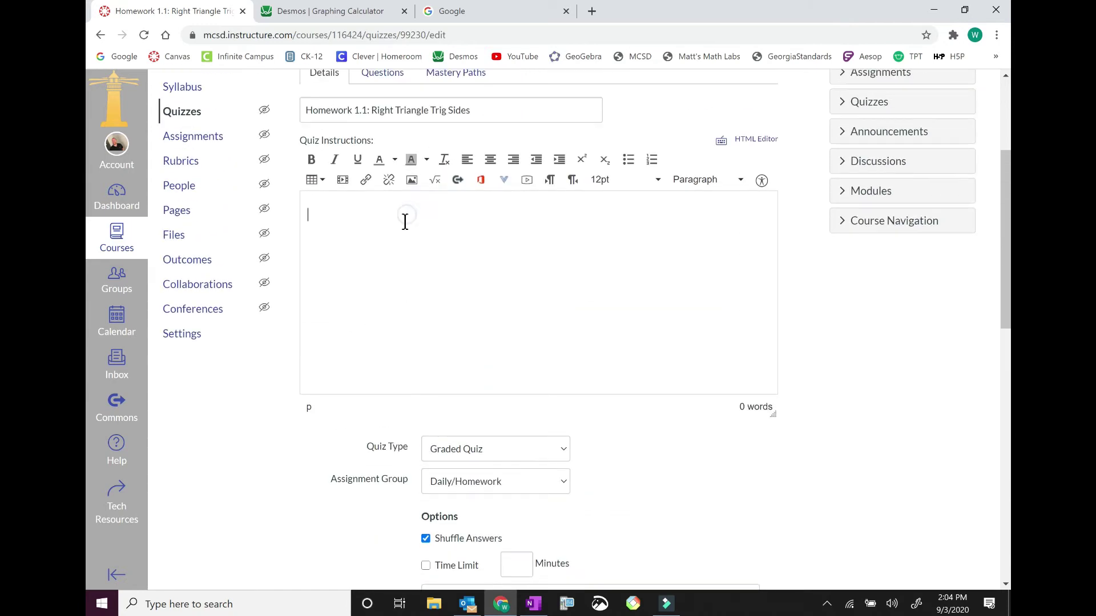
scroll(484, 272, "up", 1)
left_click(458, 279)
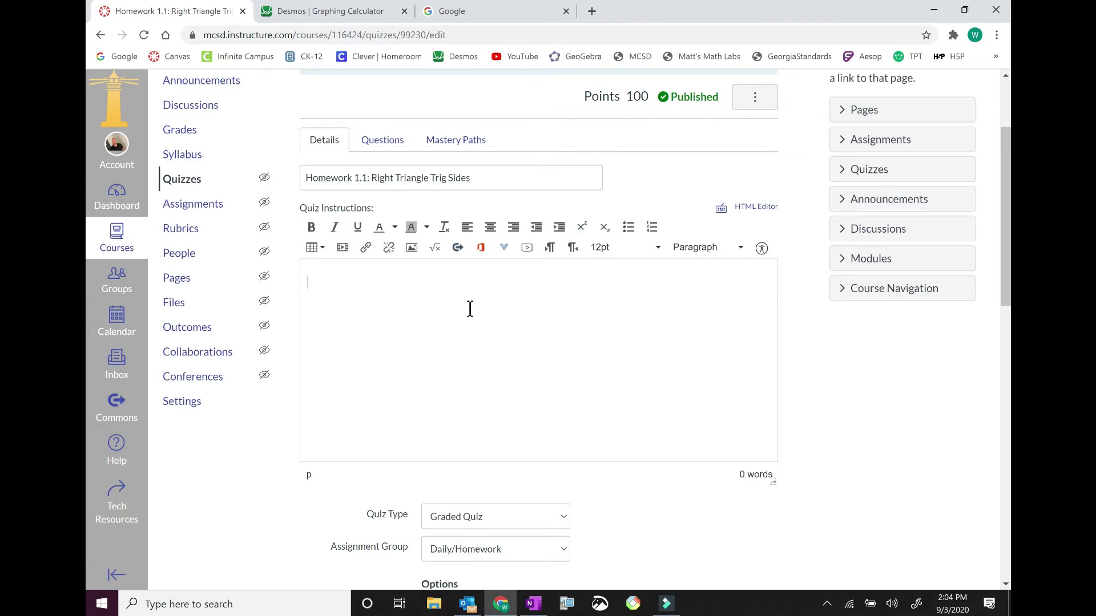
Step: Switch to the Desmos tab showing the blank Untitled Graph
left_click(347, 18)
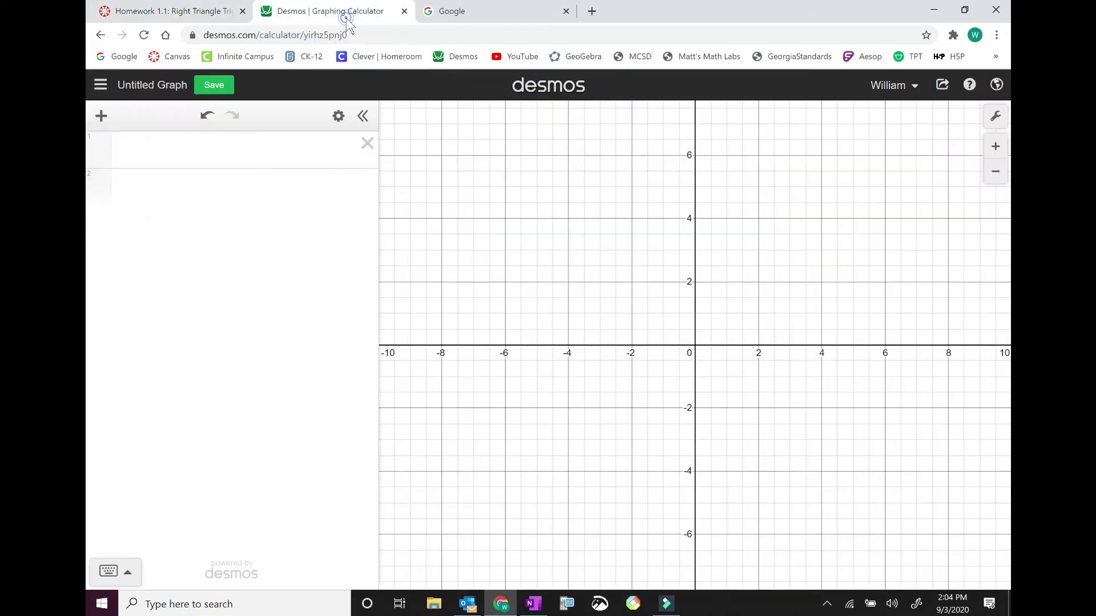
left_click(996, 120)
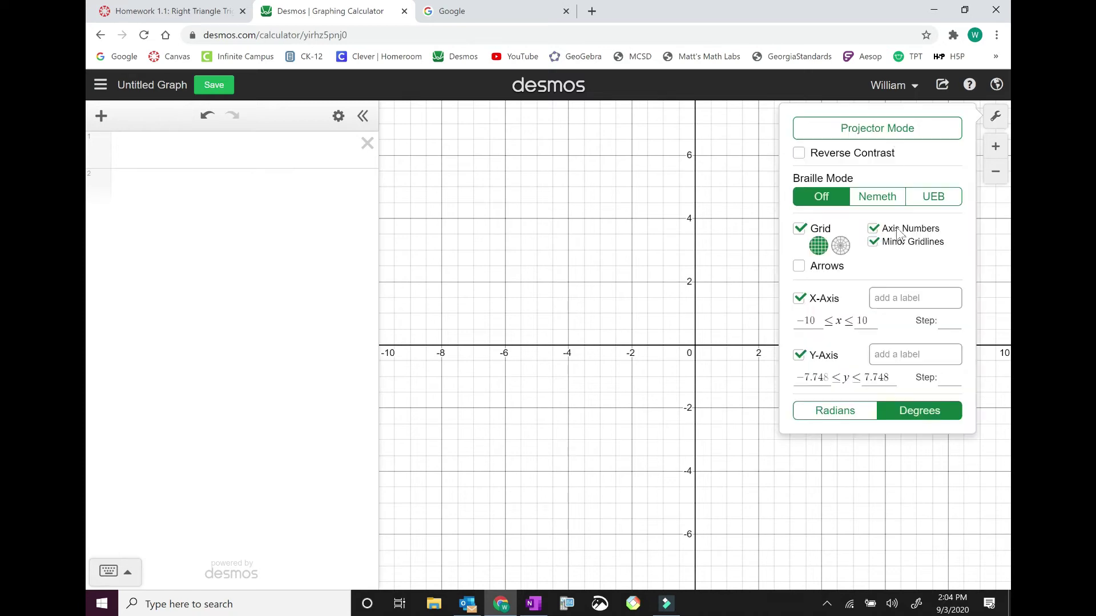
left_click(852, 416)
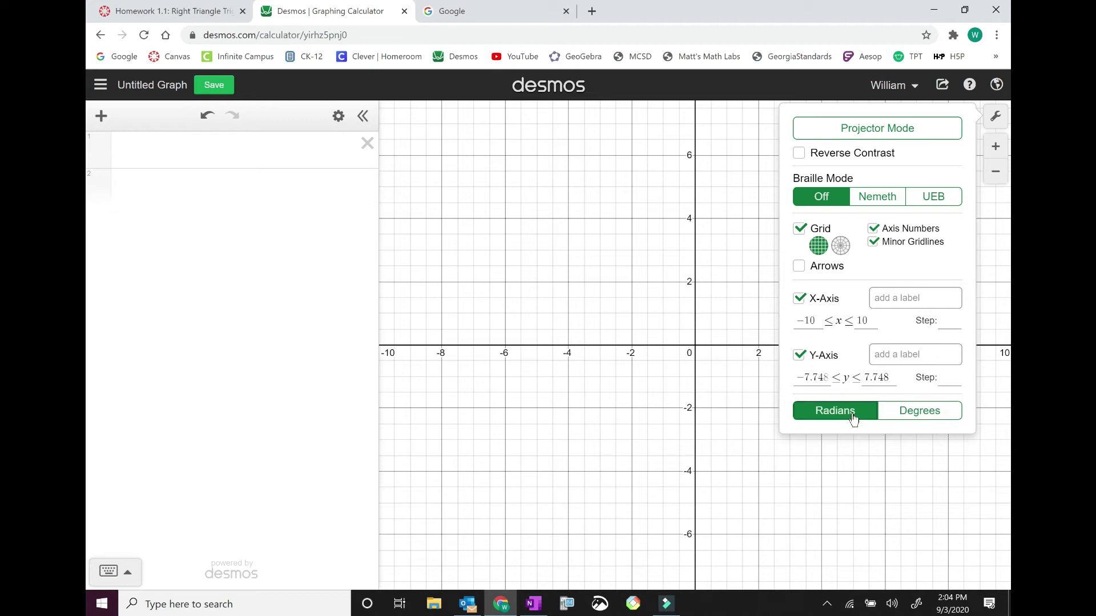
left_click(920, 414)
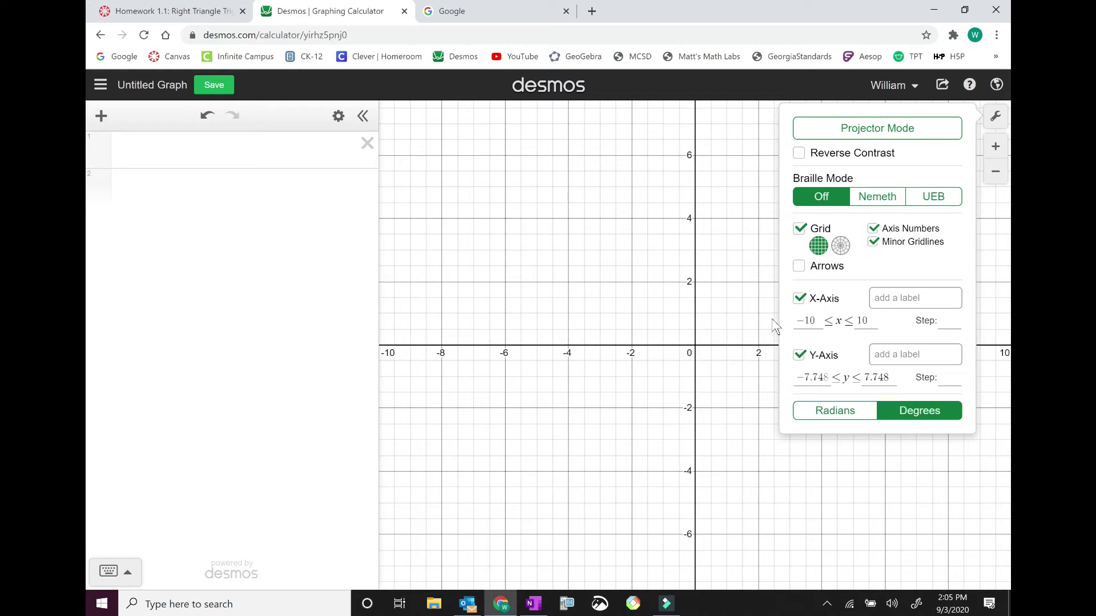
left_click(809, 323)
left_click(855, 322)
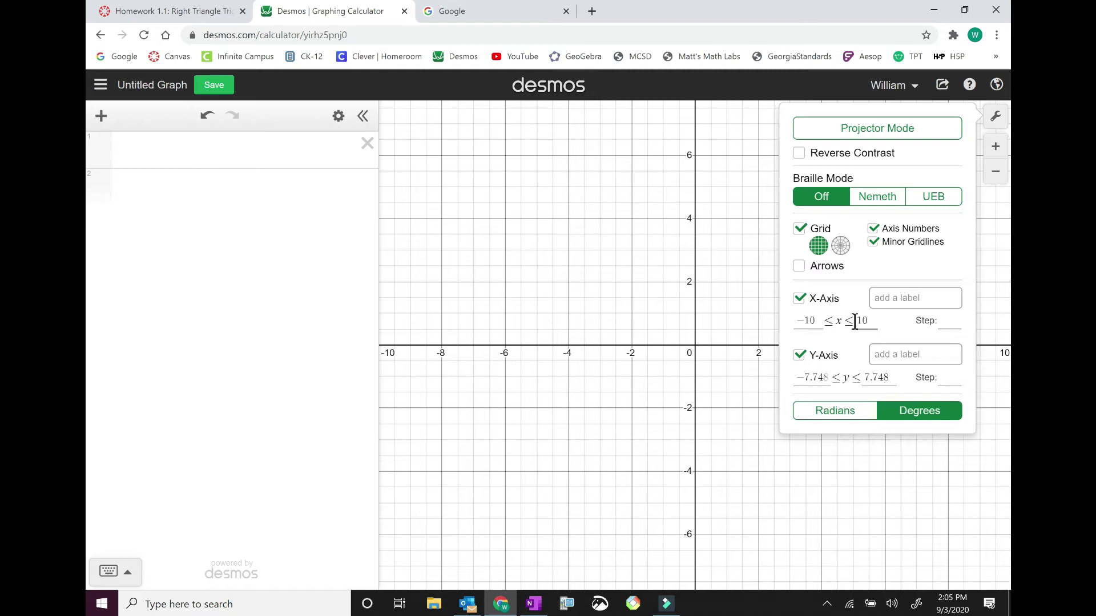
left_click(809, 381)
left_click(816, 160)
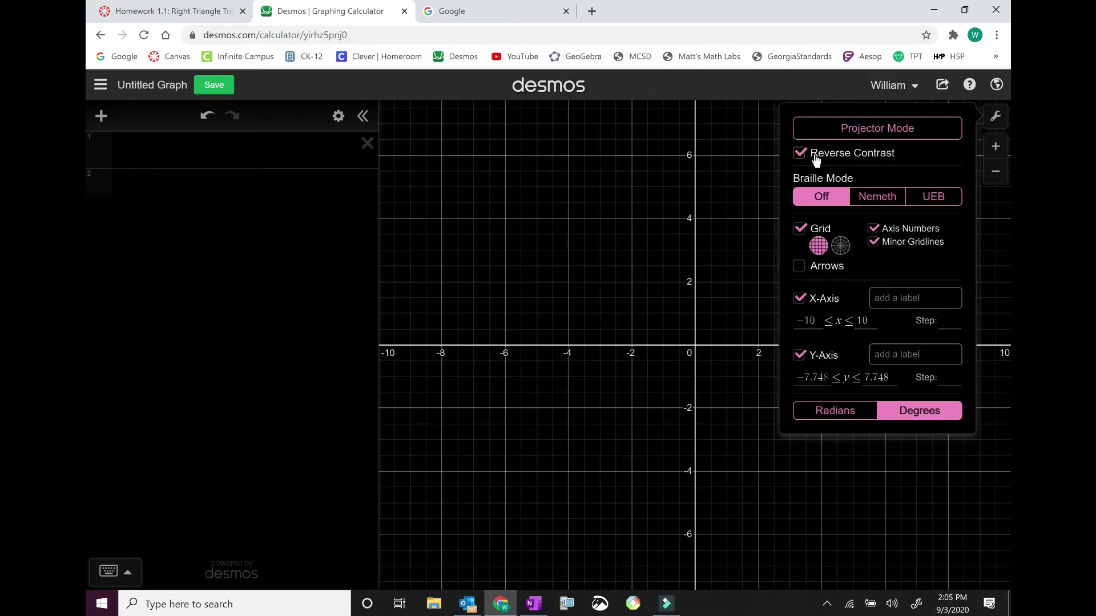
left_click(816, 159)
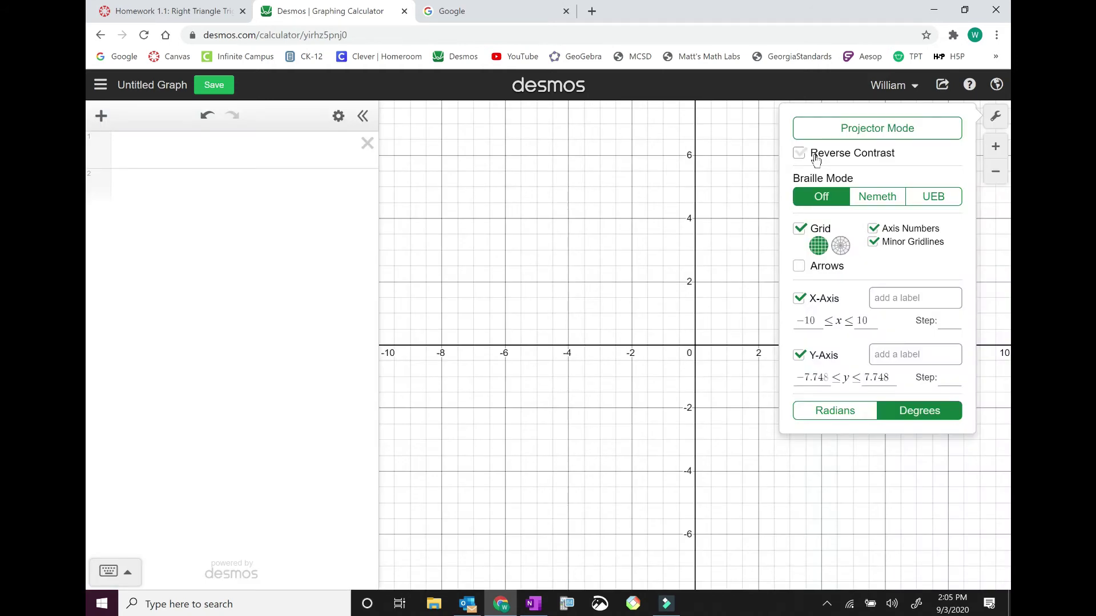
left_click(842, 247)
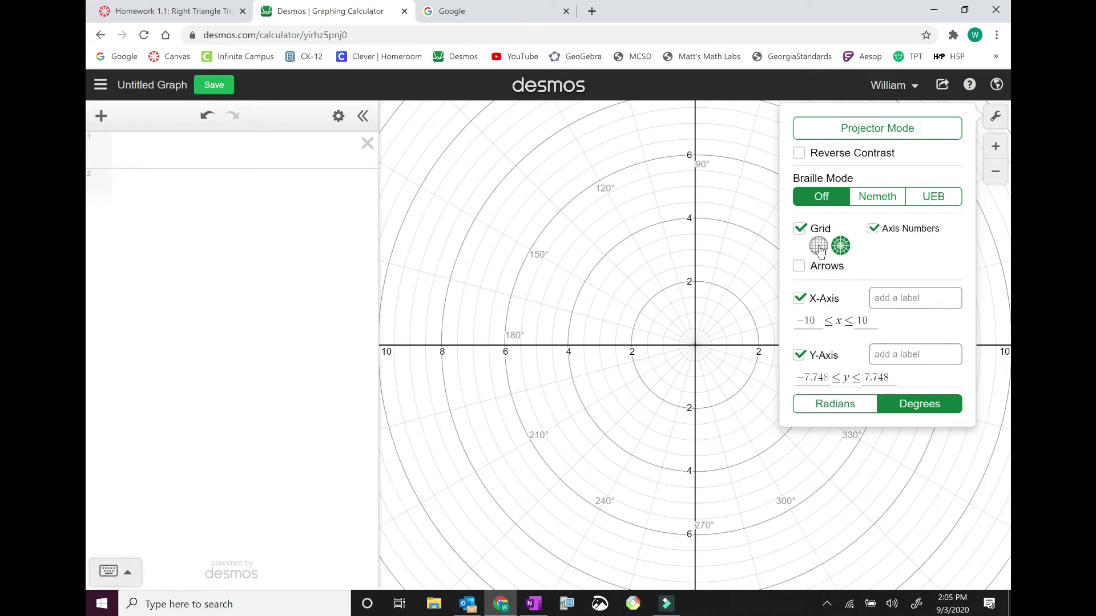
left_click(820, 249)
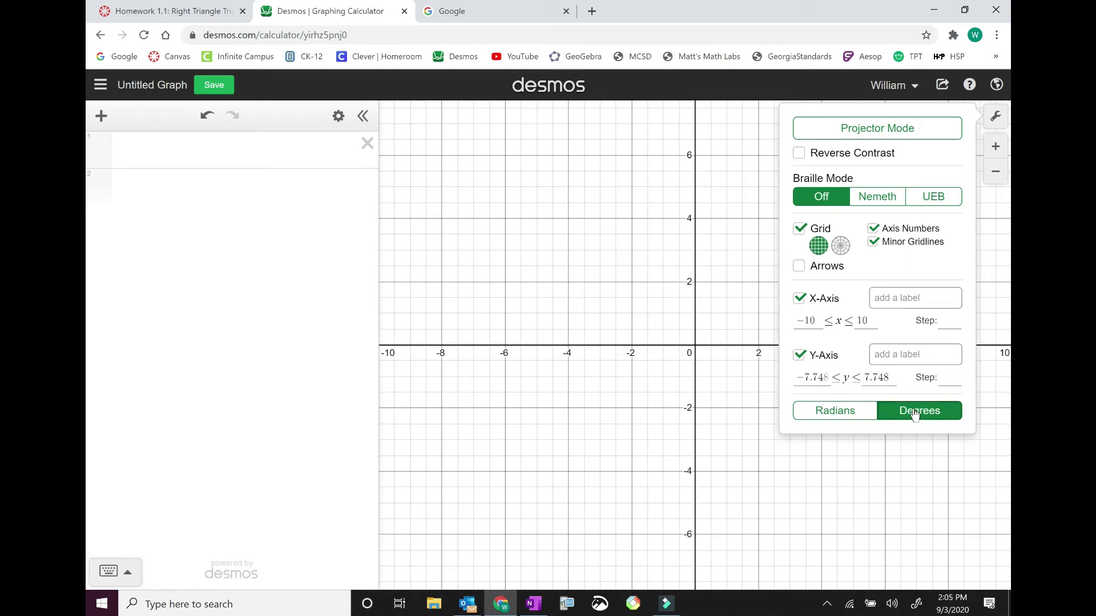
left_click(996, 117)
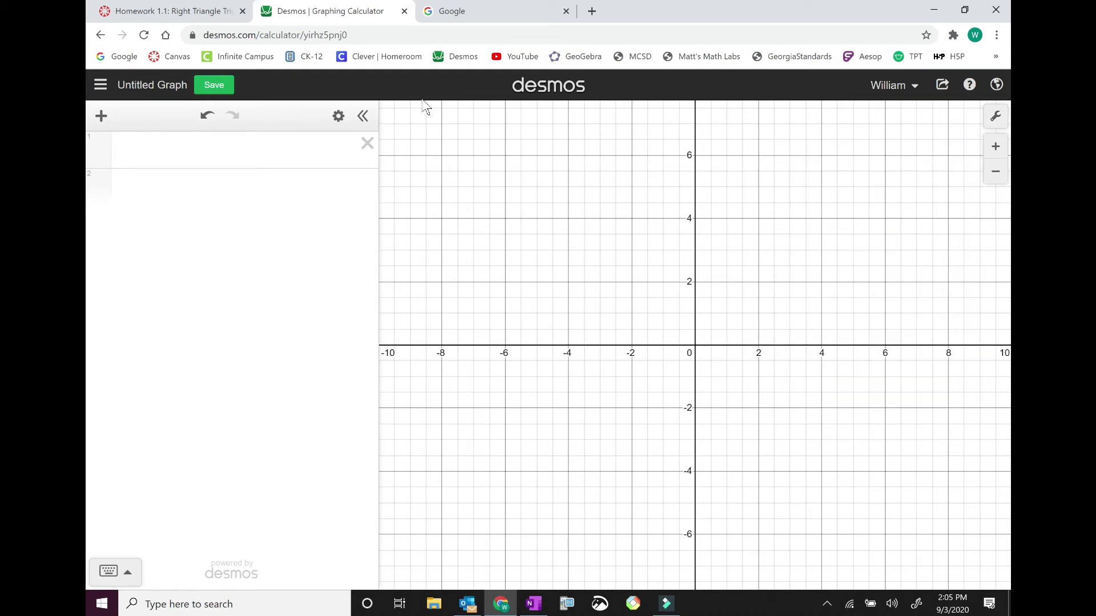
Step: Save the blank Desmos graph, confirm Degrees mode, and select its URL for copying
left_click(213, 85)
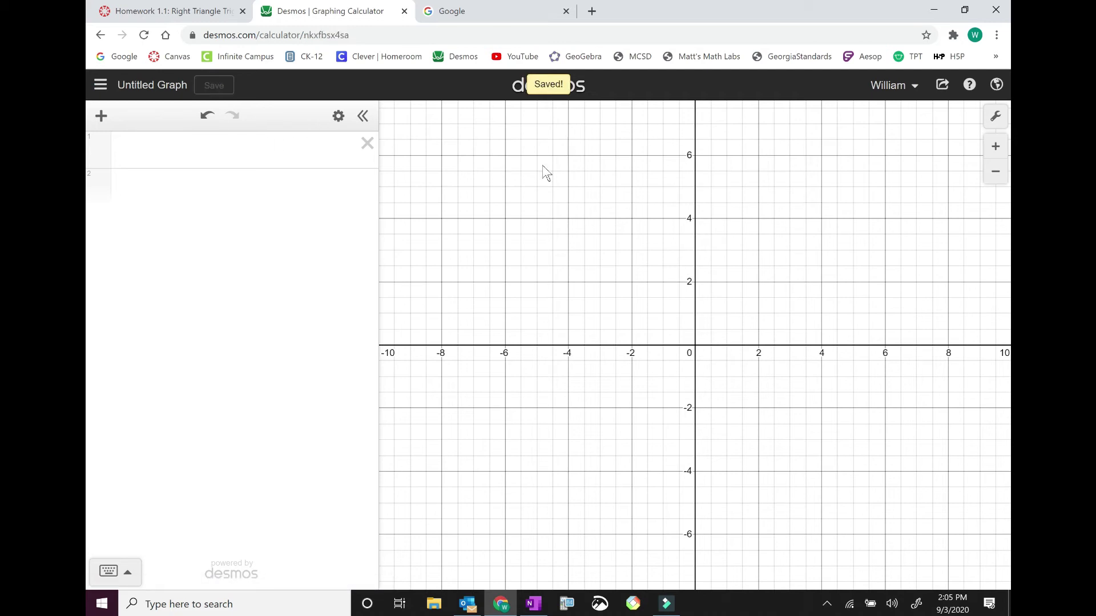
left_click(994, 118)
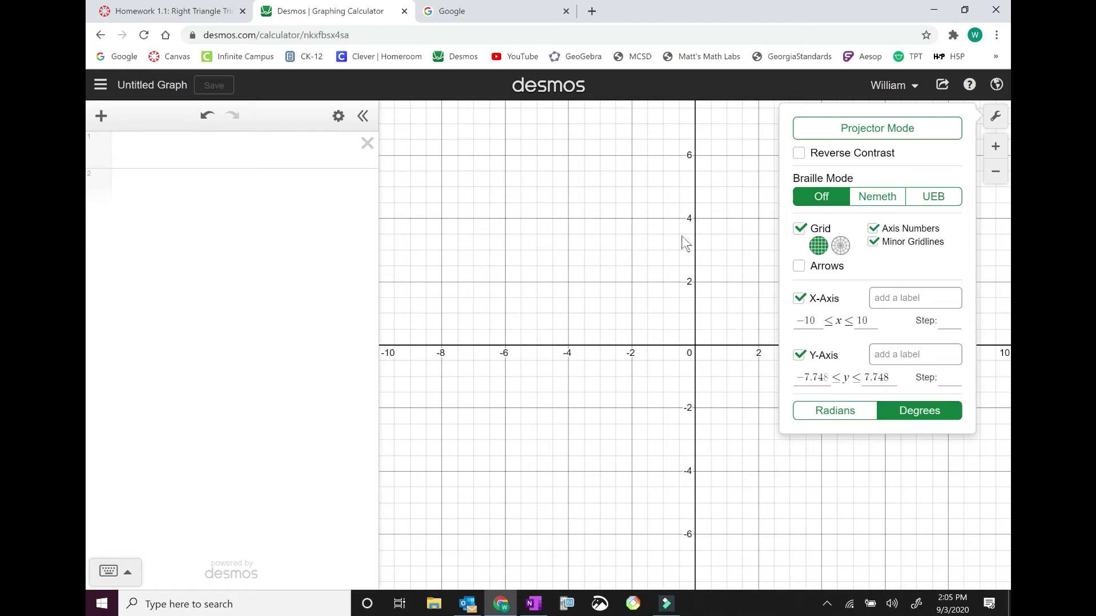
left_click(575, 257)
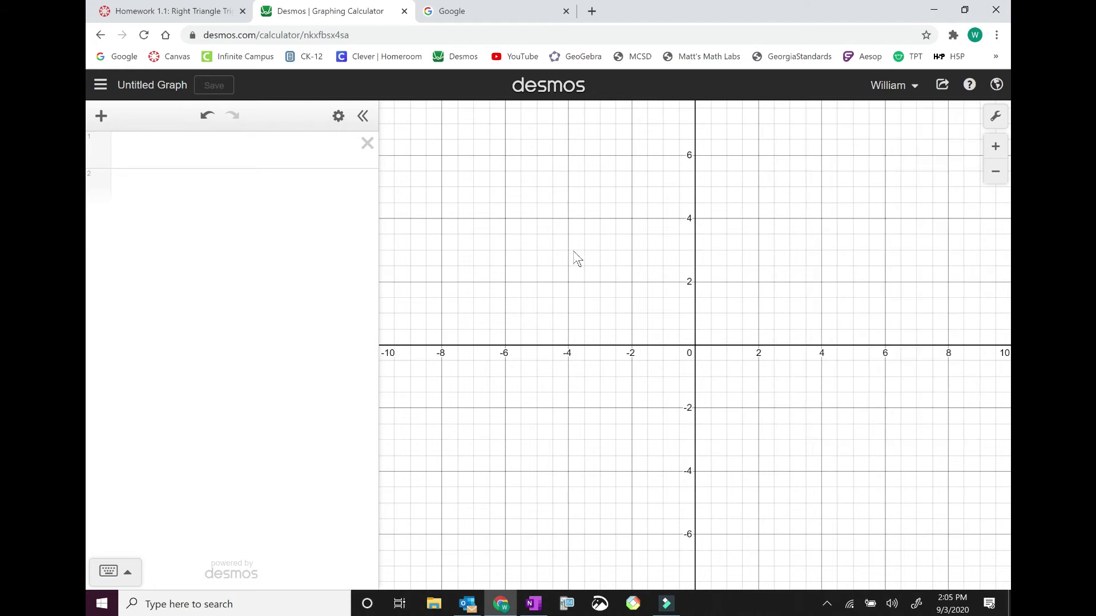
left_click(310, 37)
key("ctrl+c")
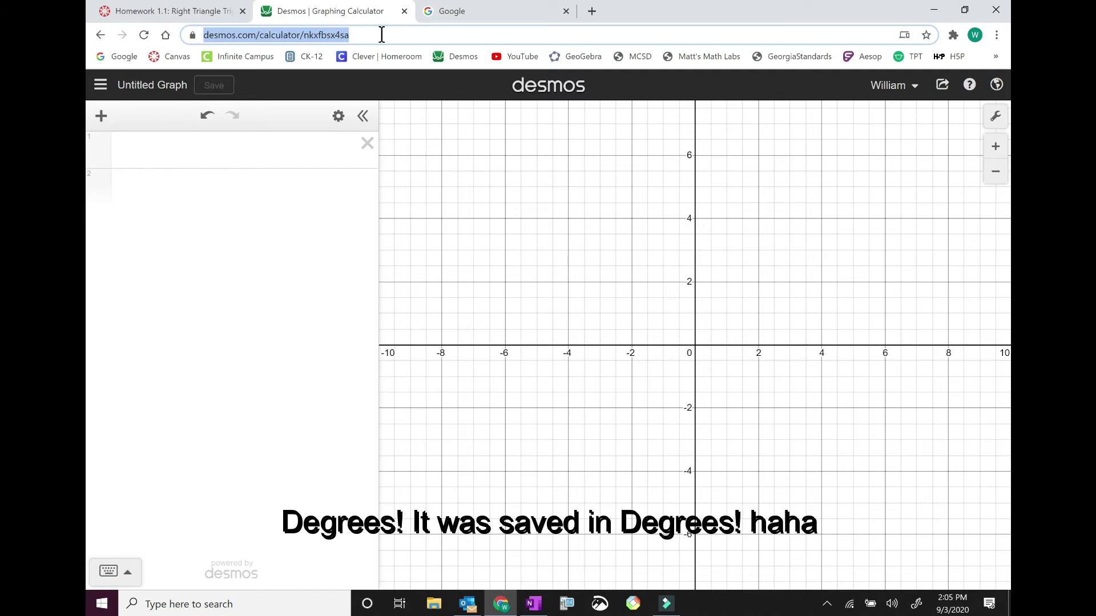
left_click(492, 21)
Step: Search Google for an 'i frame generator' site
left_click(440, 299)
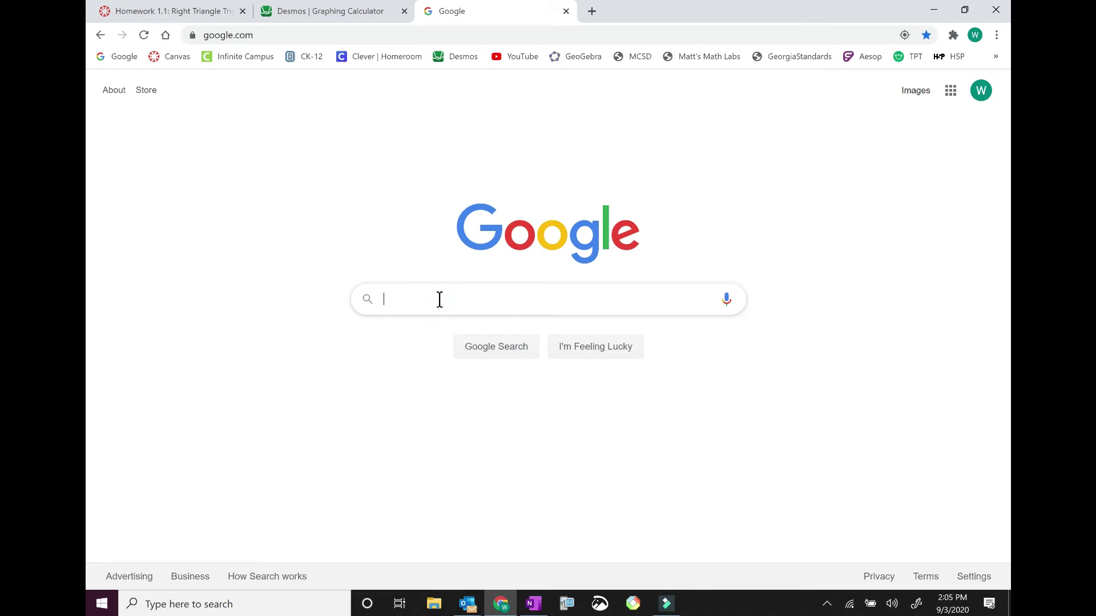
type("i")
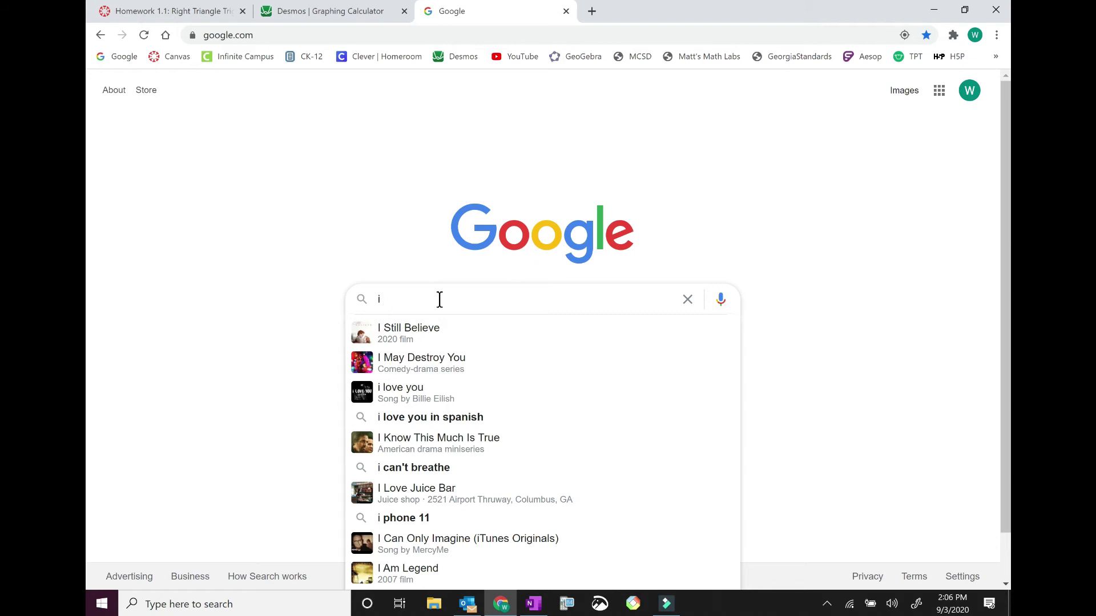
type(" frame g")
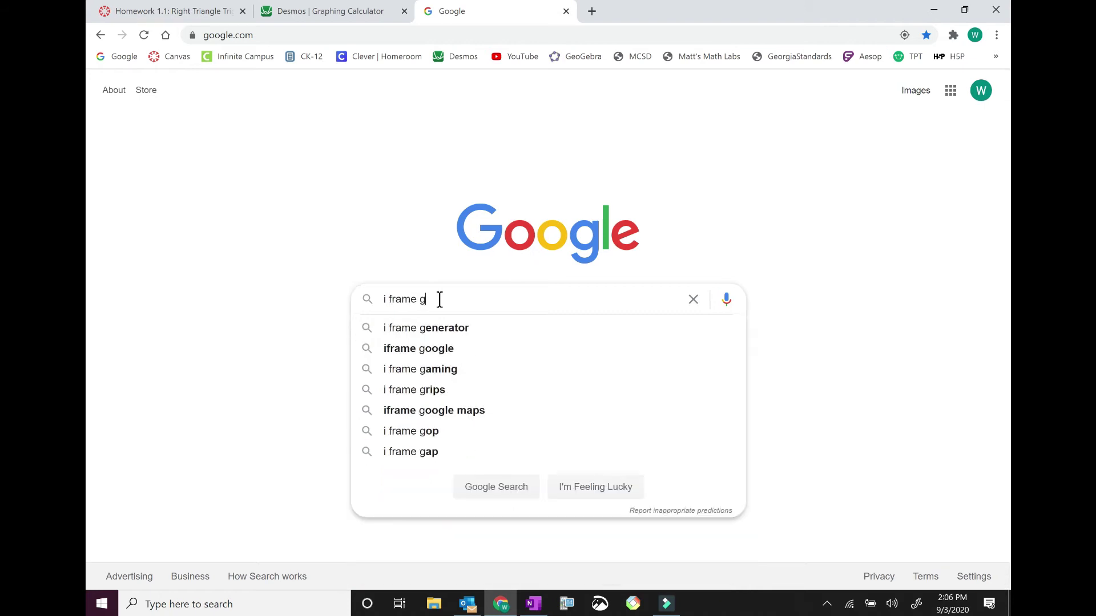
key("Down")
key("Return")
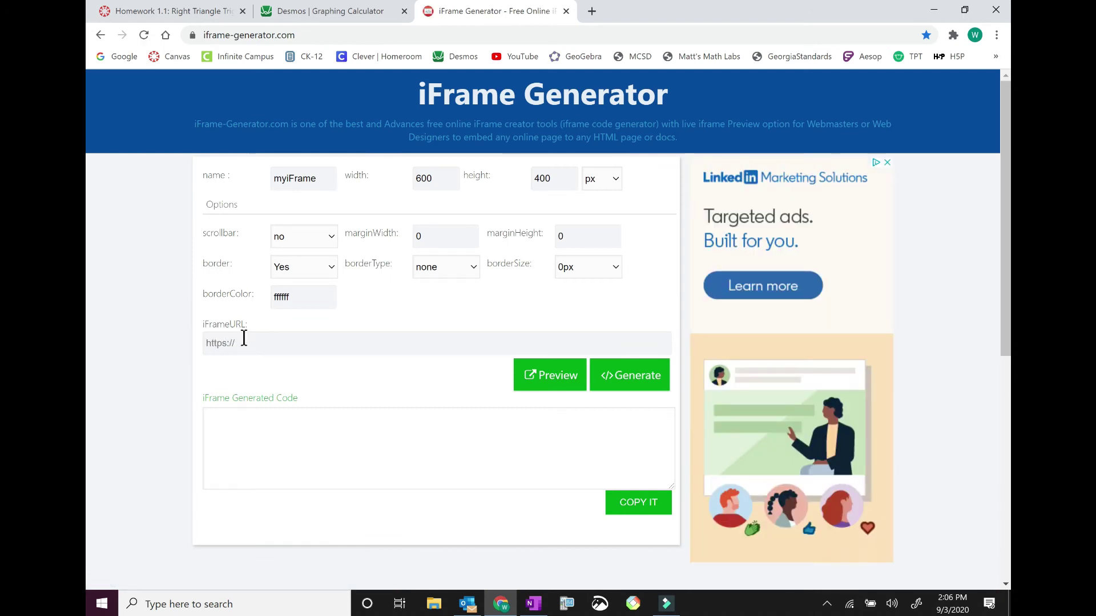
Step: Generate iframe embed code from the pasted Desmos URL and copy it
key("ctrl+v")
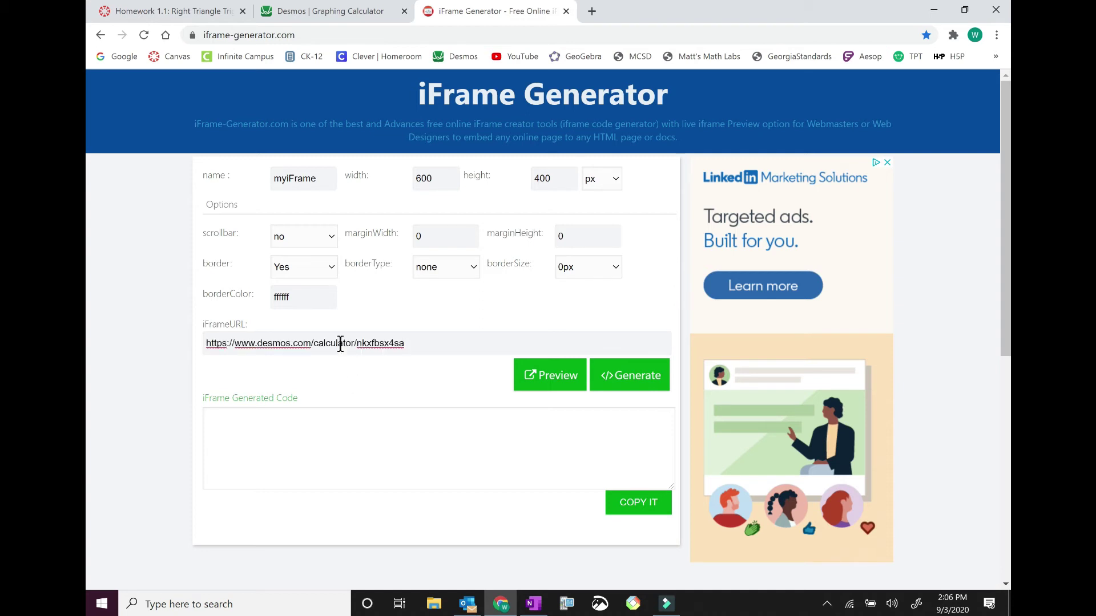
left_click(604, 376)
left_click(573, 444)
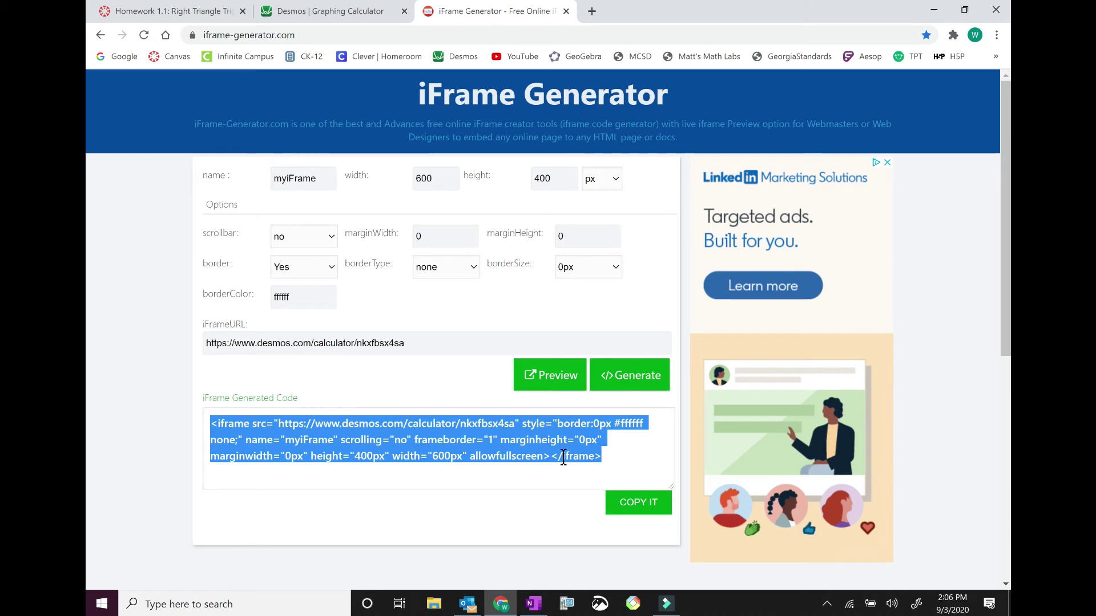
left_click(633, 502)
Step: Paste the iframe code into Quiz Instructions, then cut it out since it landed as plain text
left_click(207, 14)
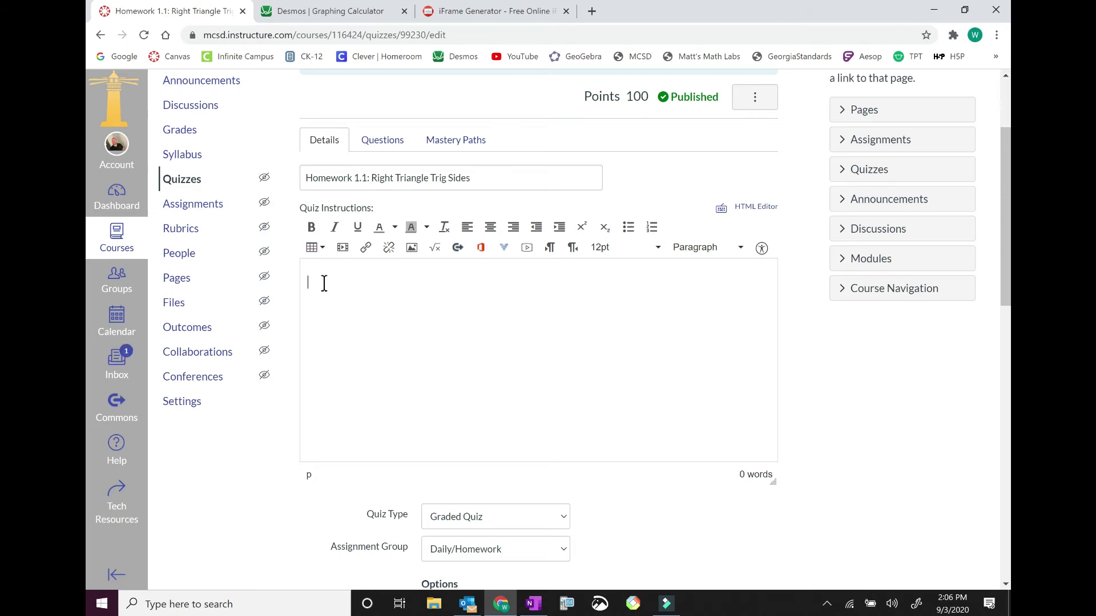
key("ctrl+v")
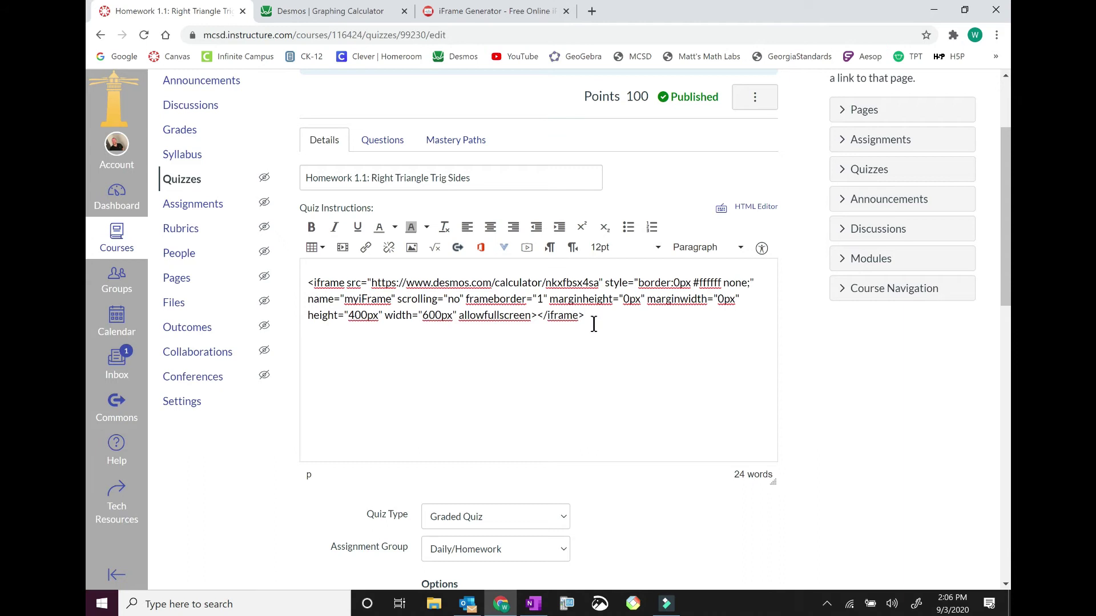
left_click_drag(586, 317, 307, 280)
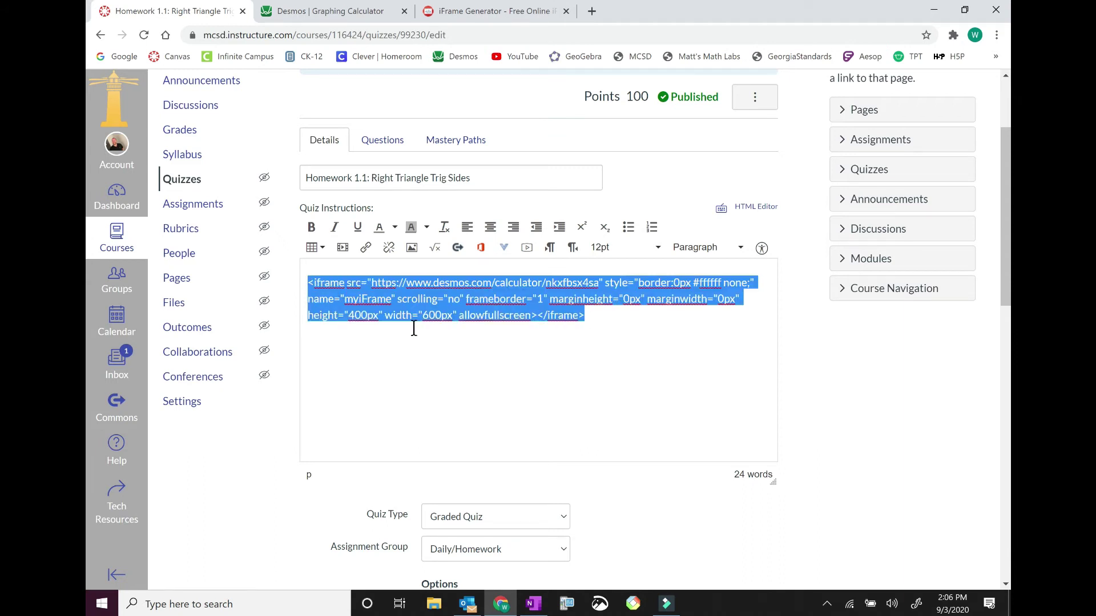
key("ctrl+x")
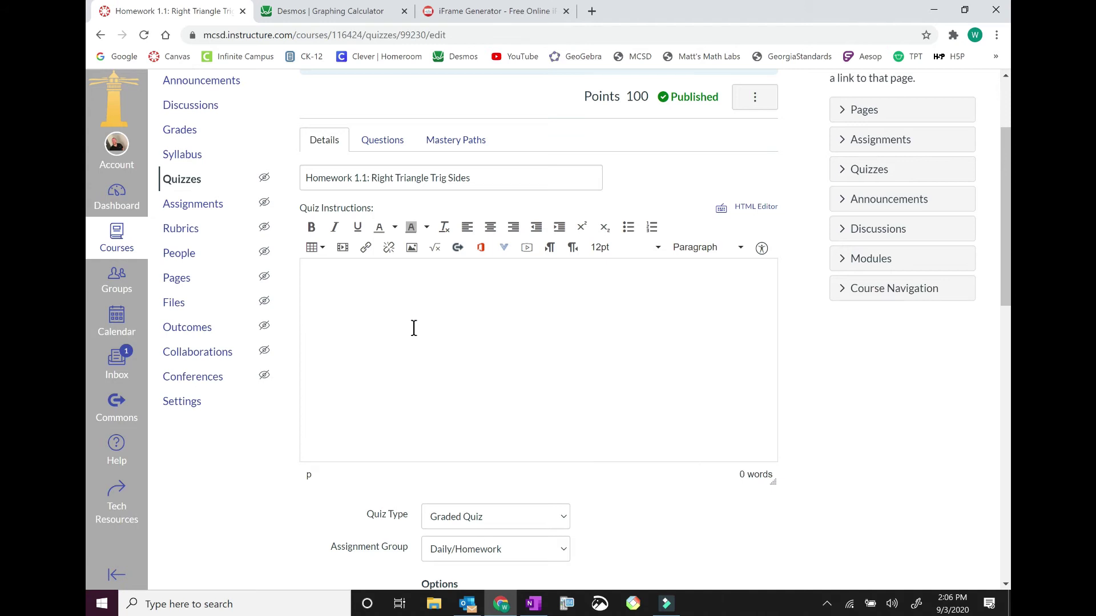
Step: Paste the iframe code in the HTML Editor and return to the Rich Content Editor
left_click(757, 208)
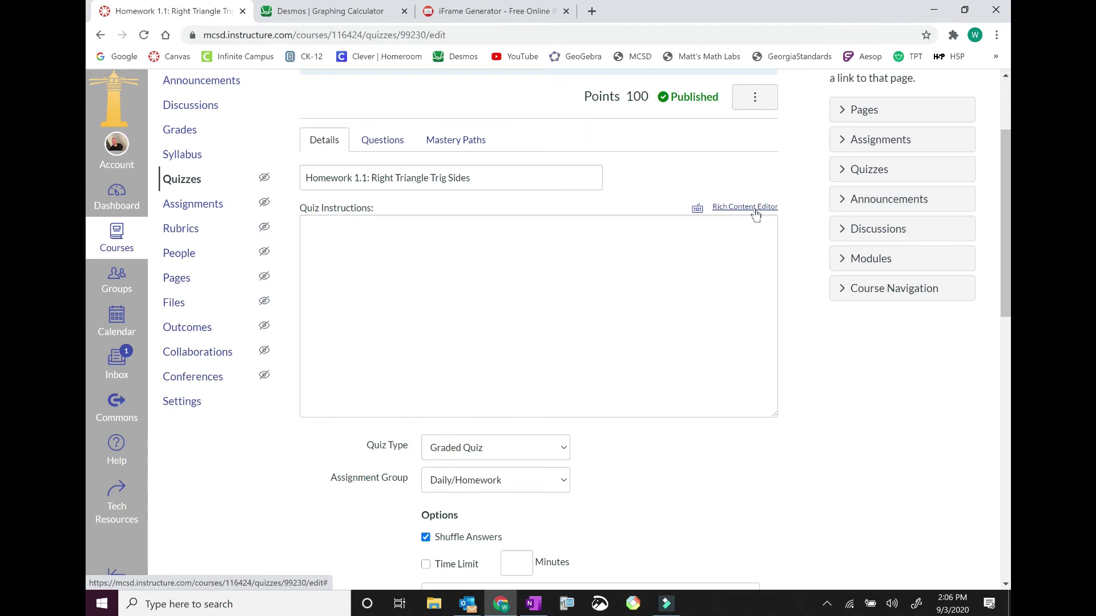
left_click(397, 243)
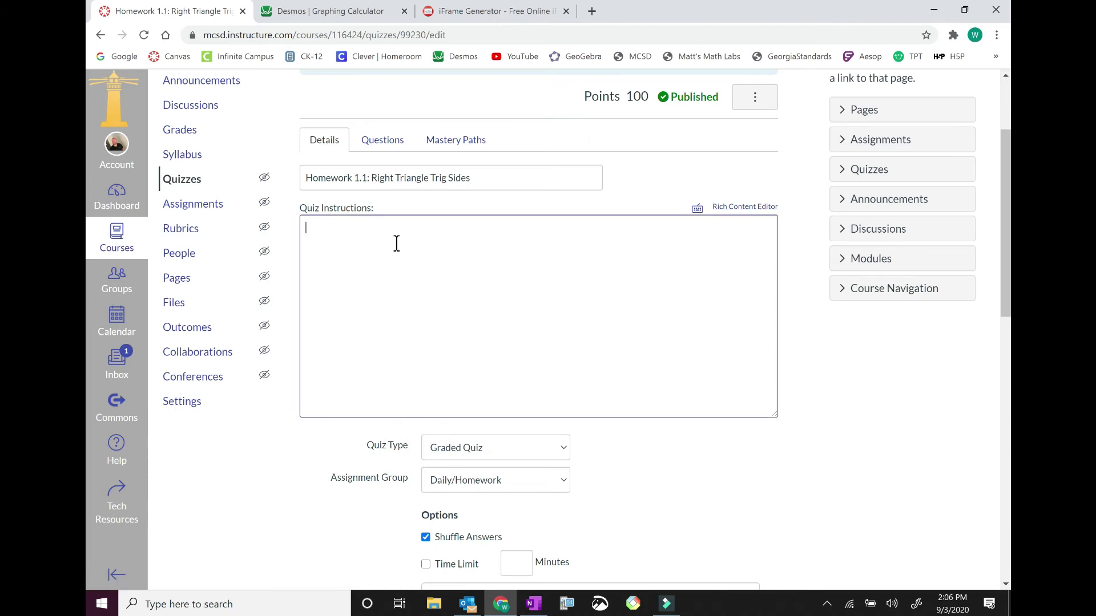
key("ctrl+v")
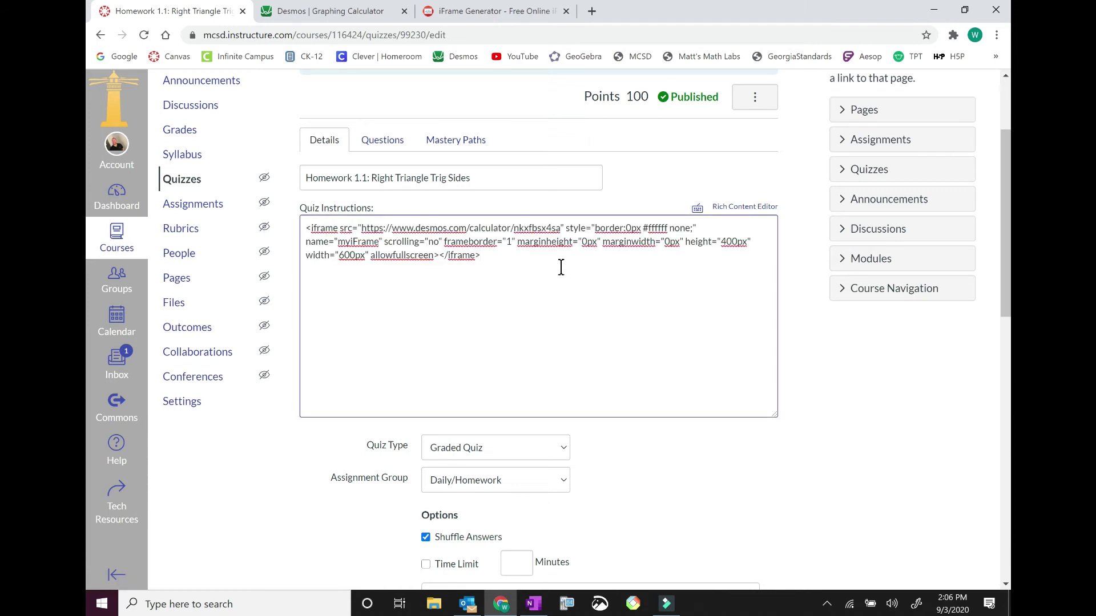
left_click(731, 208)
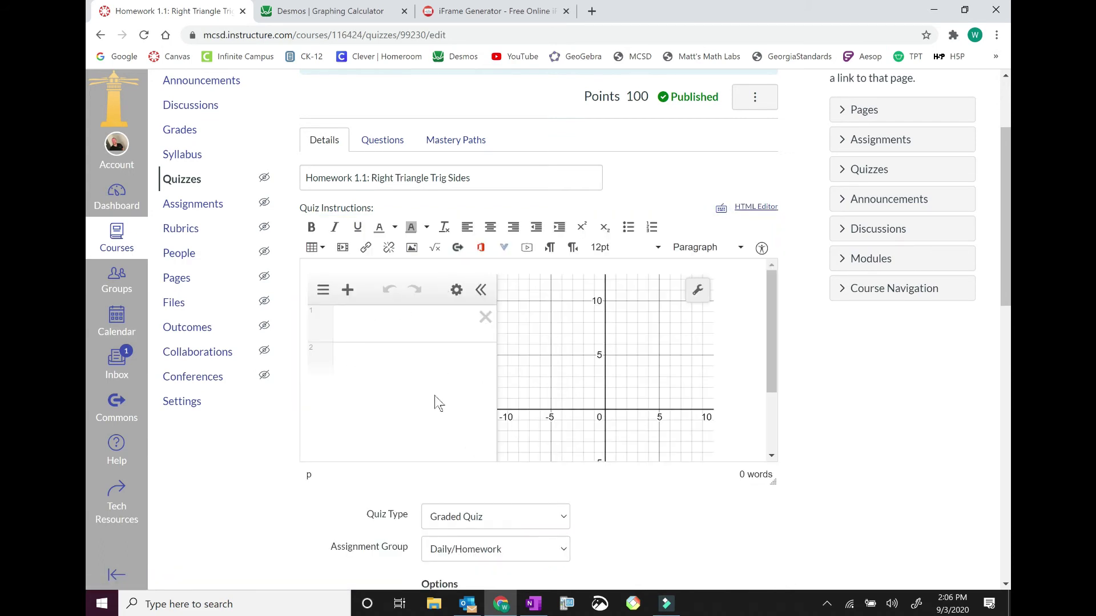
Step: Save the Homework 1.1 quiz with the embedded Desmos calculator in its instructions
mouse_move(774, 364)
left_mouse_down()
mouse_move(783, 437)
mouse_move(782, 357)
left_mouse_up()
scroll(797, 359, "down", 10)
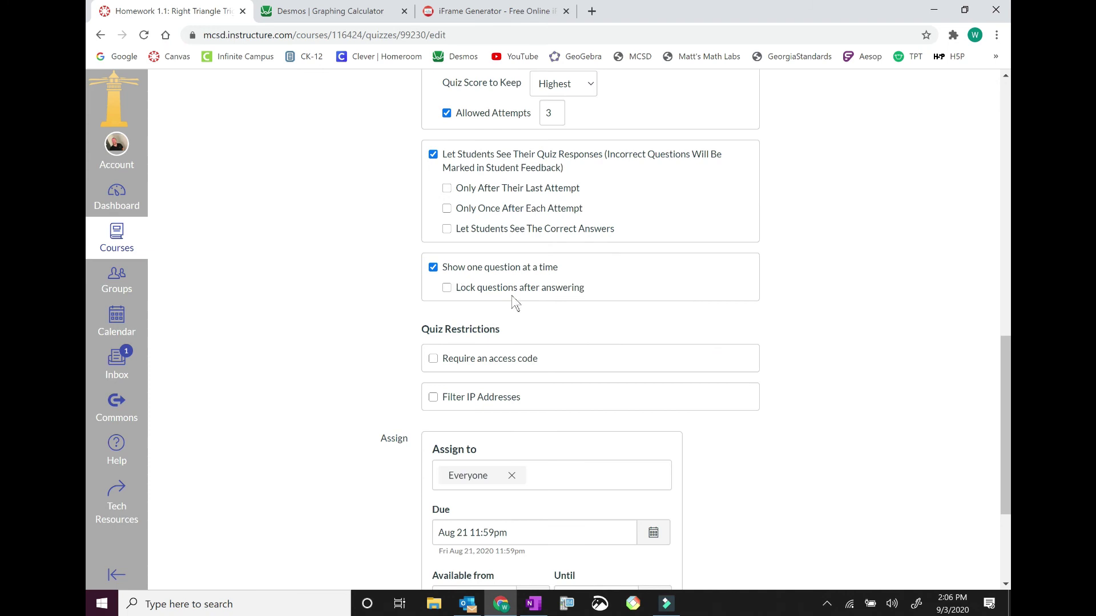
scroll(907, 357, "down", 3)
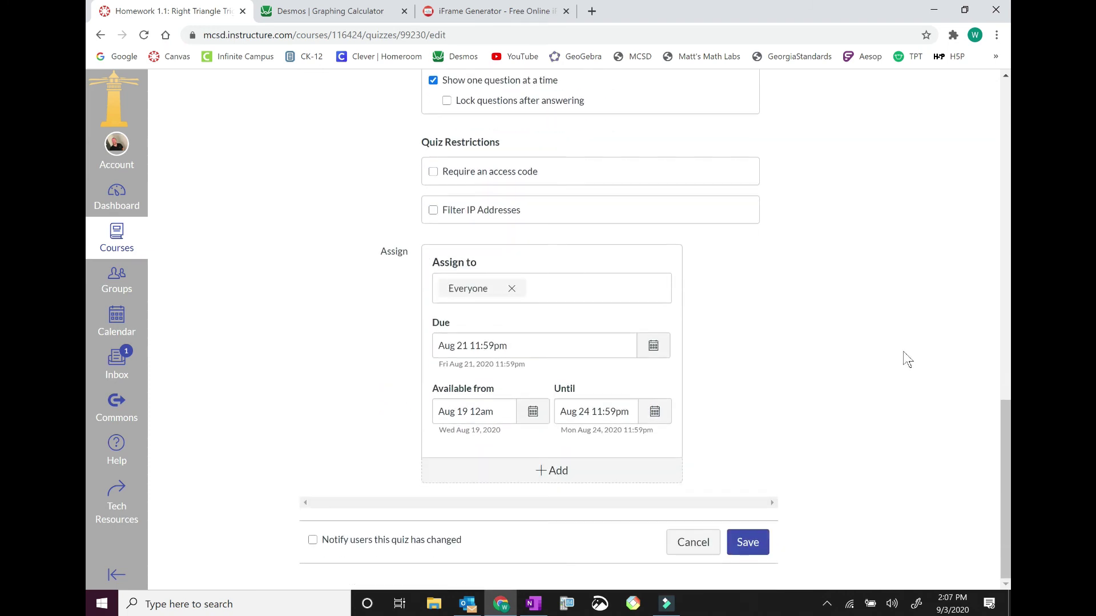
left_click(742, 544)
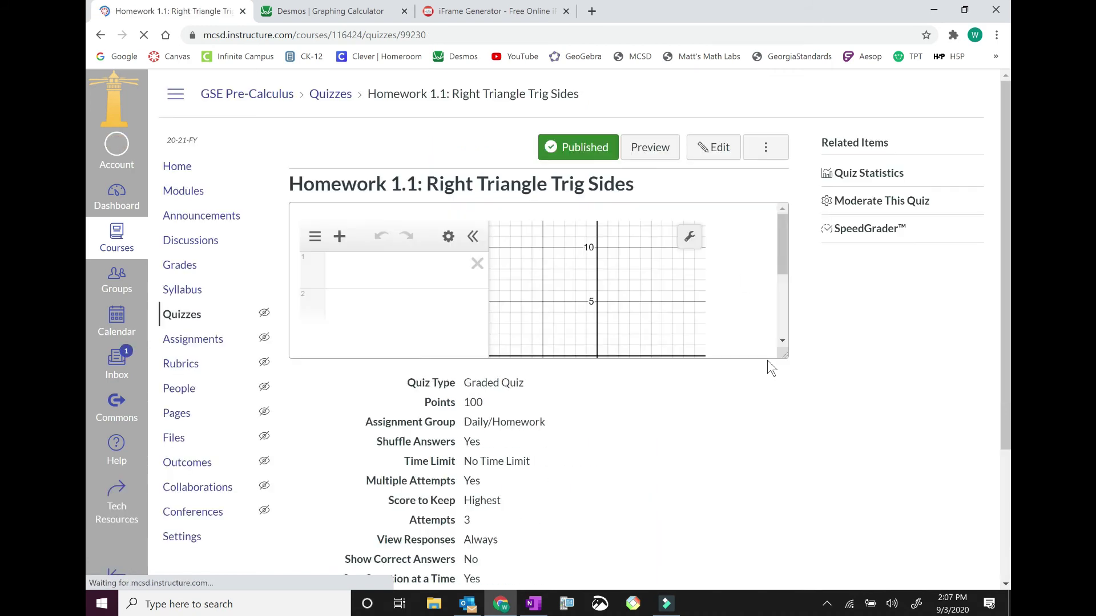
Step: Preview the quiz and evaluate 4 tan 62 in the embedded Desmos calculator
left_click(648, 152)
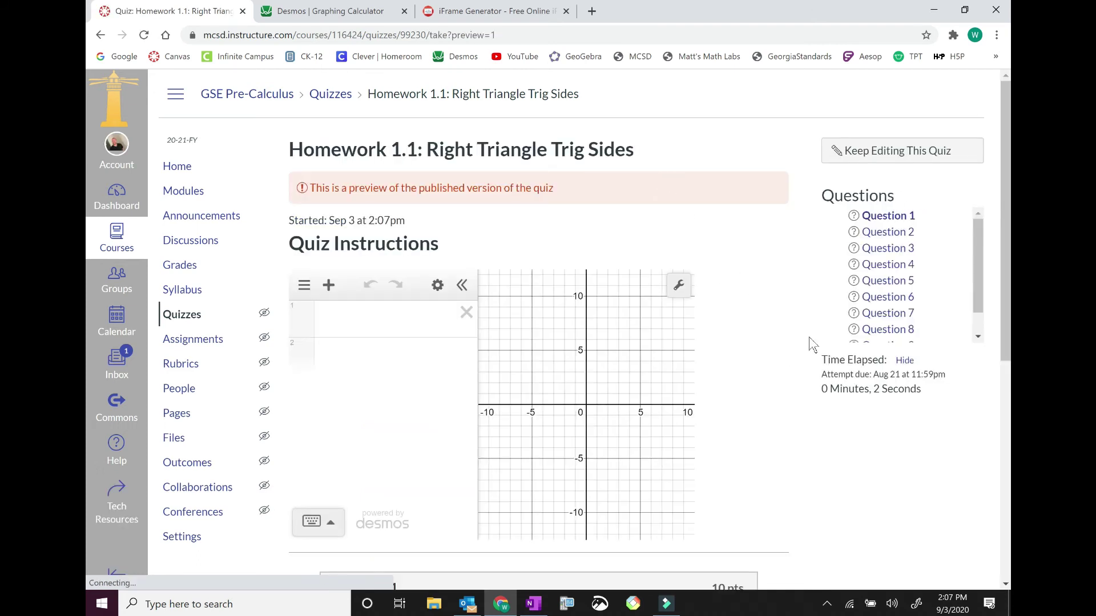
scroll(810, 337, "down", 6)
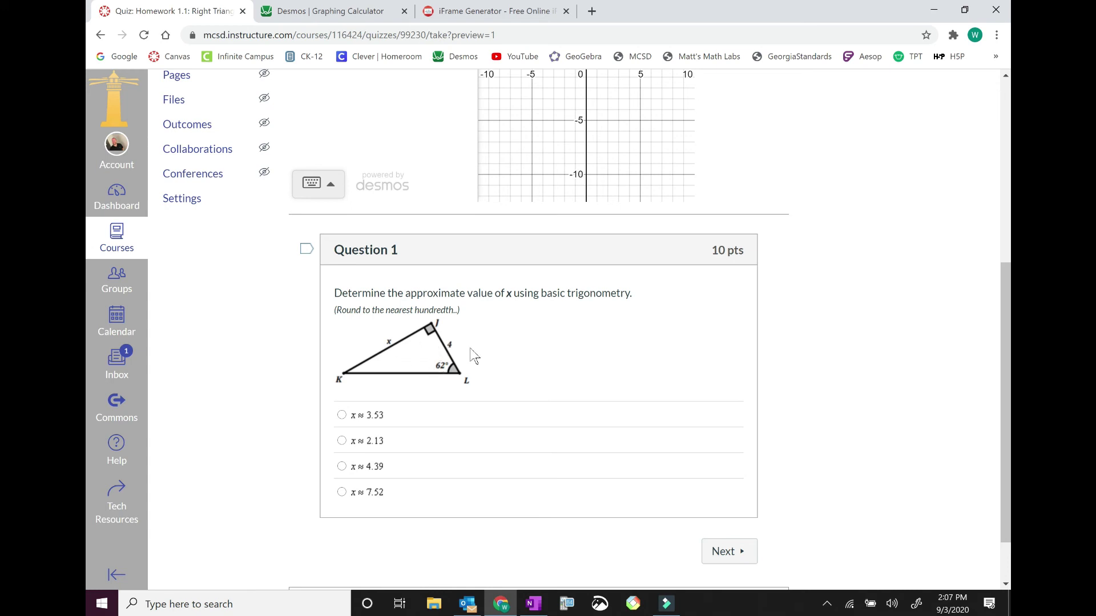
scroll(471, 355, "up", 4)
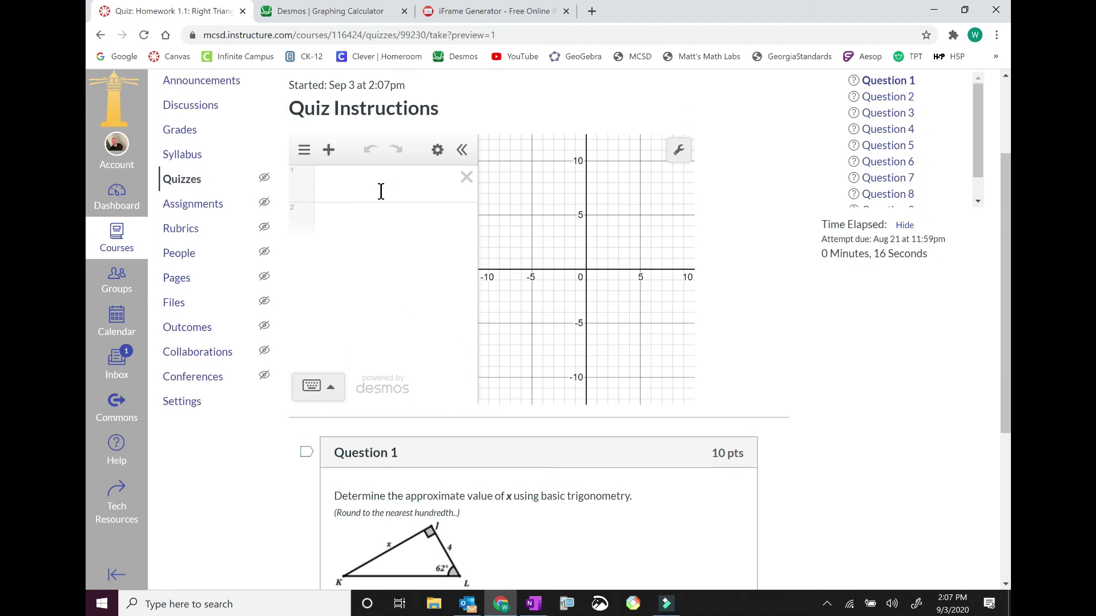
left_click(381, 192)
type("4 ta")
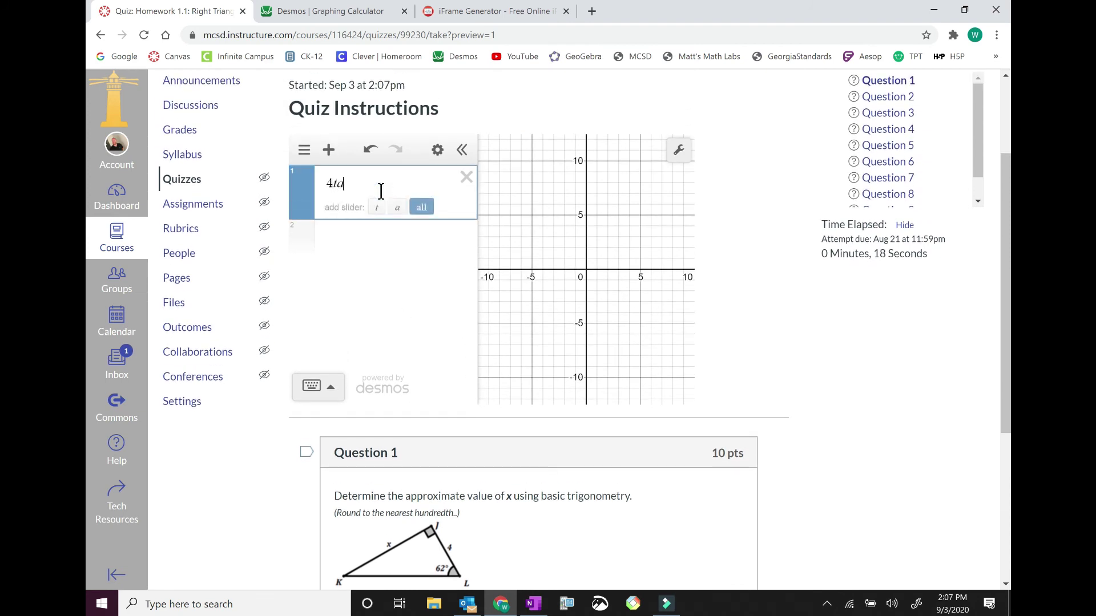
type("n 62")
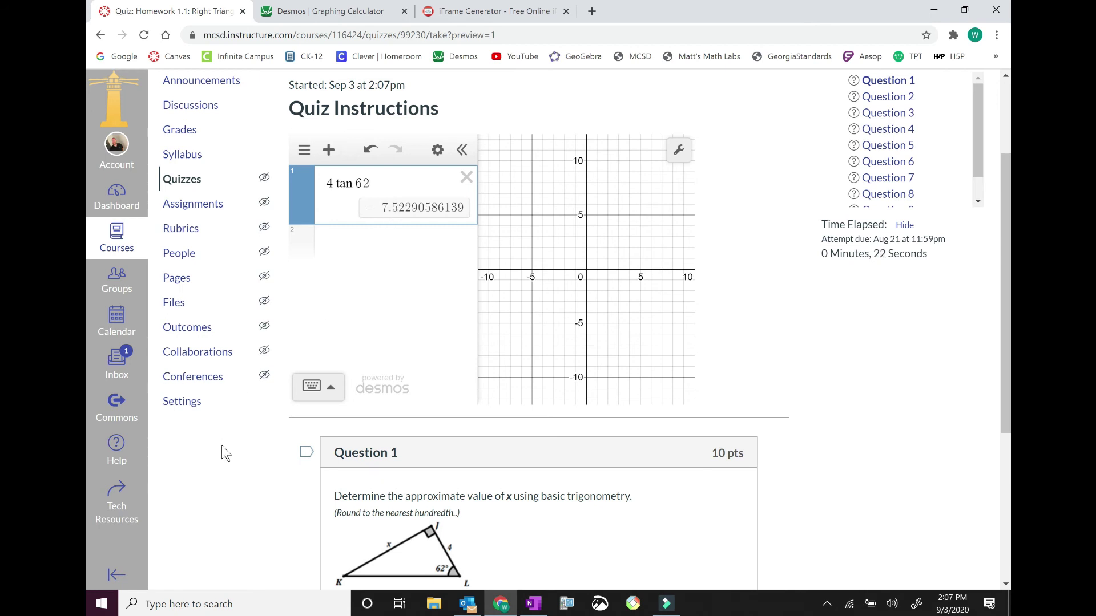
Step: Select x ≈ 7.52 as the answer to Question 1
scroll(244, 487, "down", 5)
left_click(342, 425)
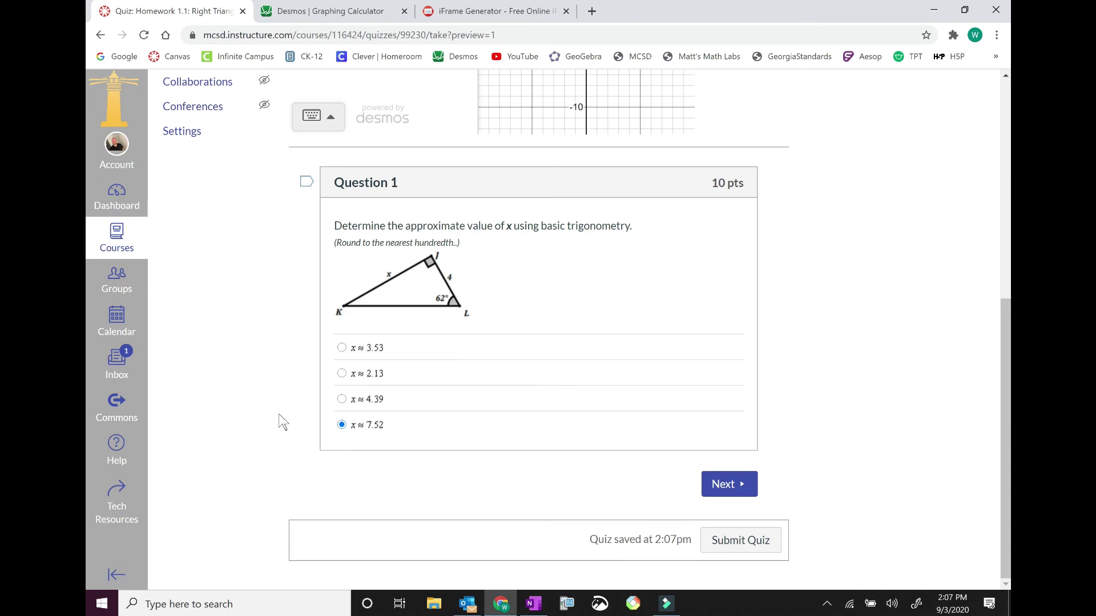
scroll(280, 422, "up", 2)
scroll(811, 377, "up", 2)
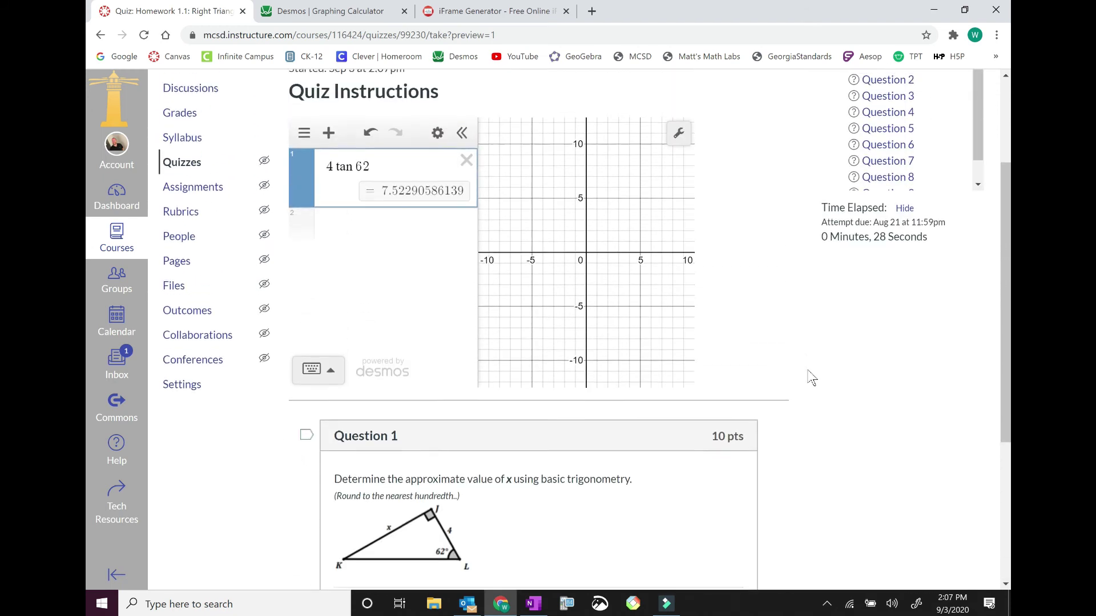
scroll(810, 377, "down", 3)
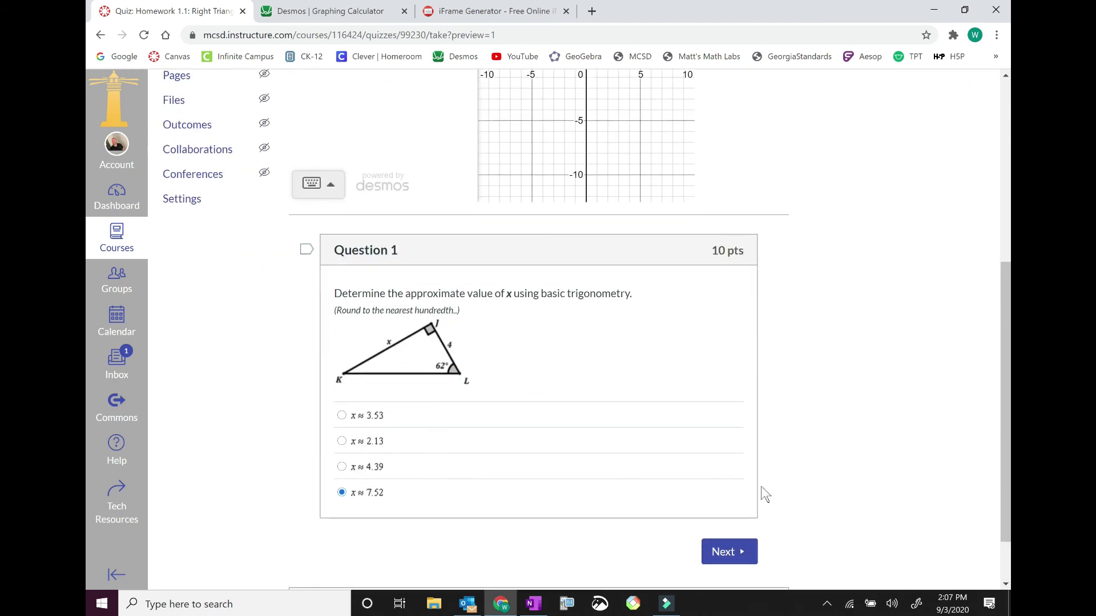
Step: Advance the quiz preview past Question 1 to Question 2, confirming the Leave site prompt
left_click(726, 554)
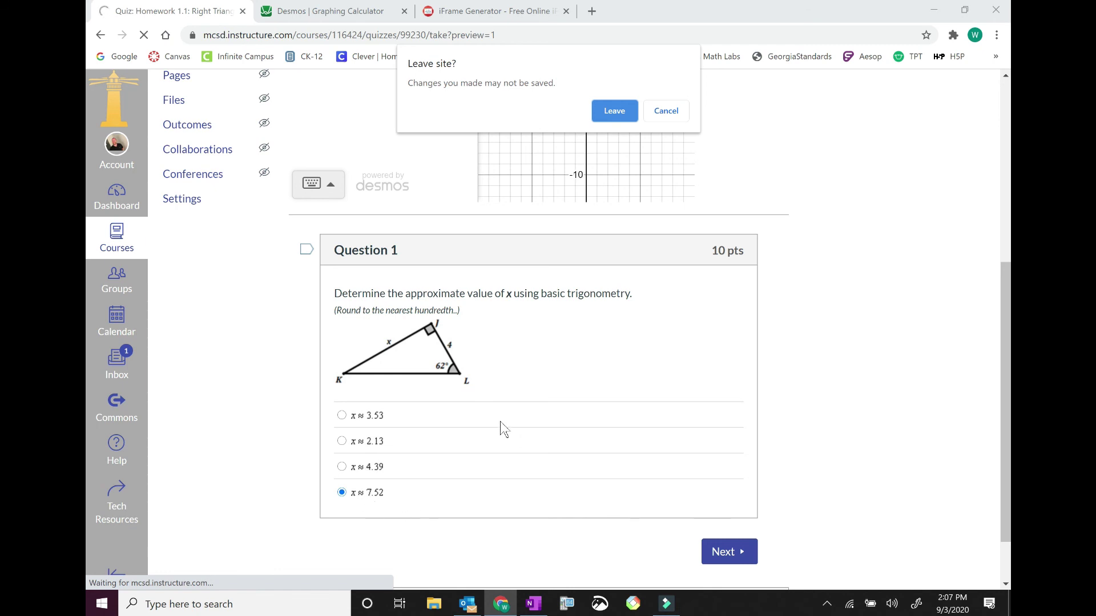
scroll(871, 333, "up", 3)
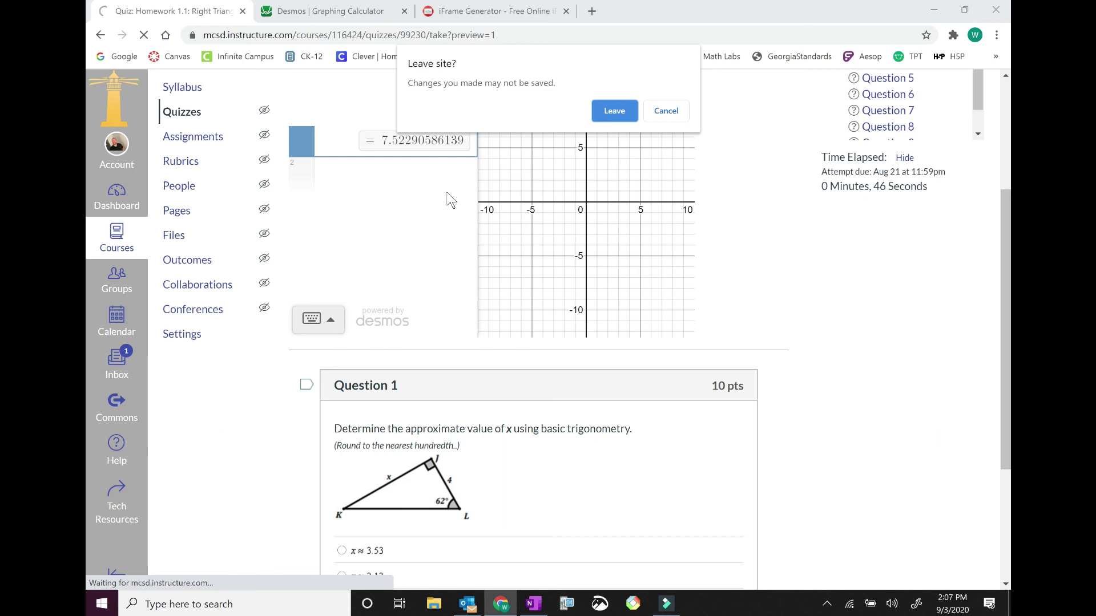
left_click(620, 112)
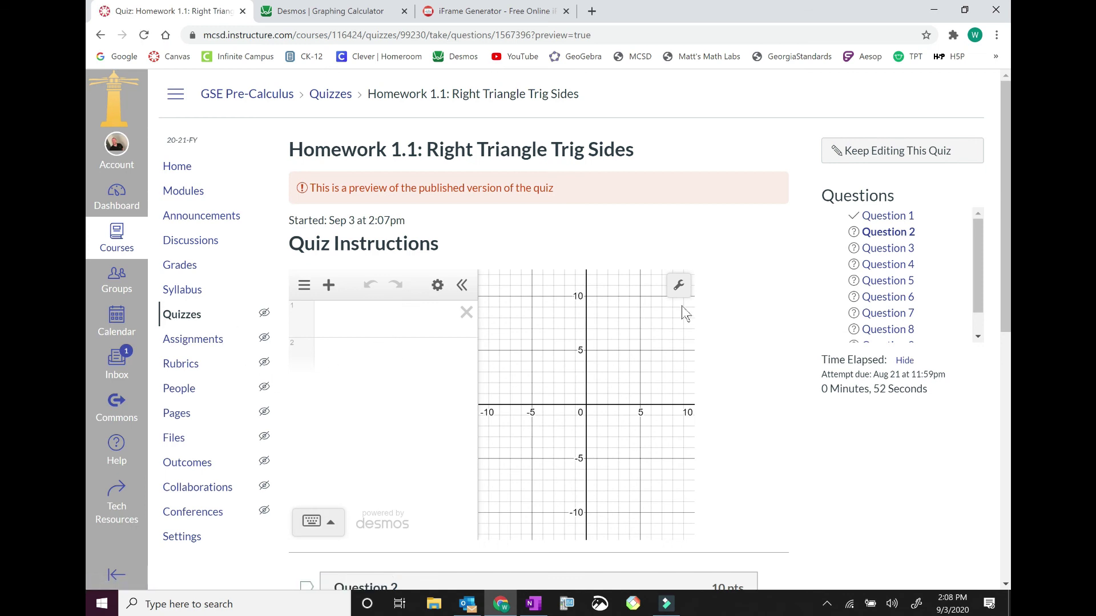
Step: Go back to Question 1 from the preview's Questions list
scroll(796, 289, "down", 4)
scroll(798, 287, "down", 1)
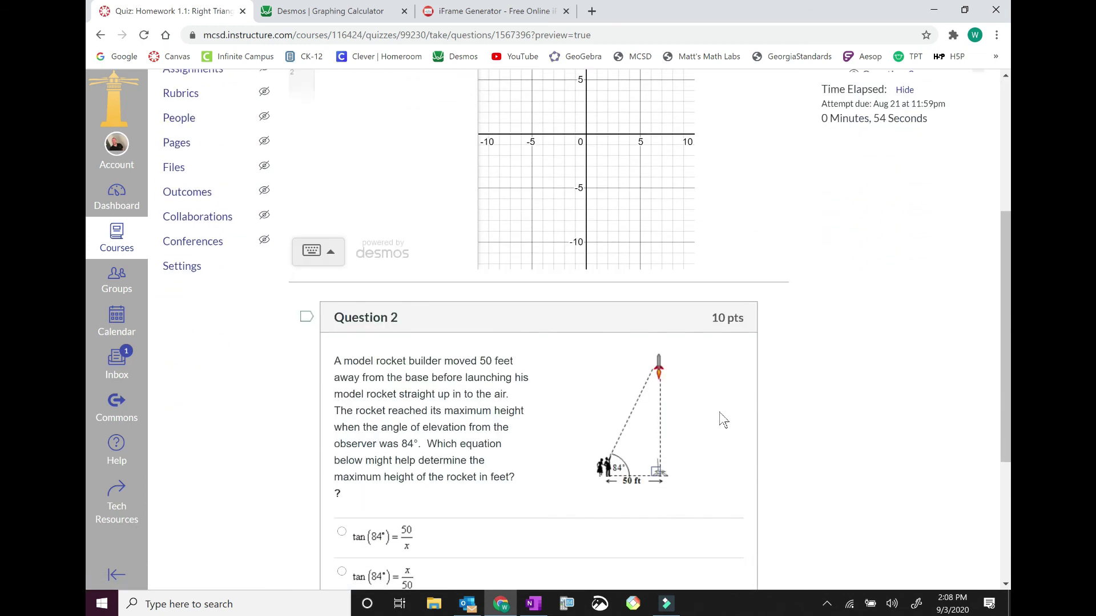
scroll(742, 354, "up", 4)
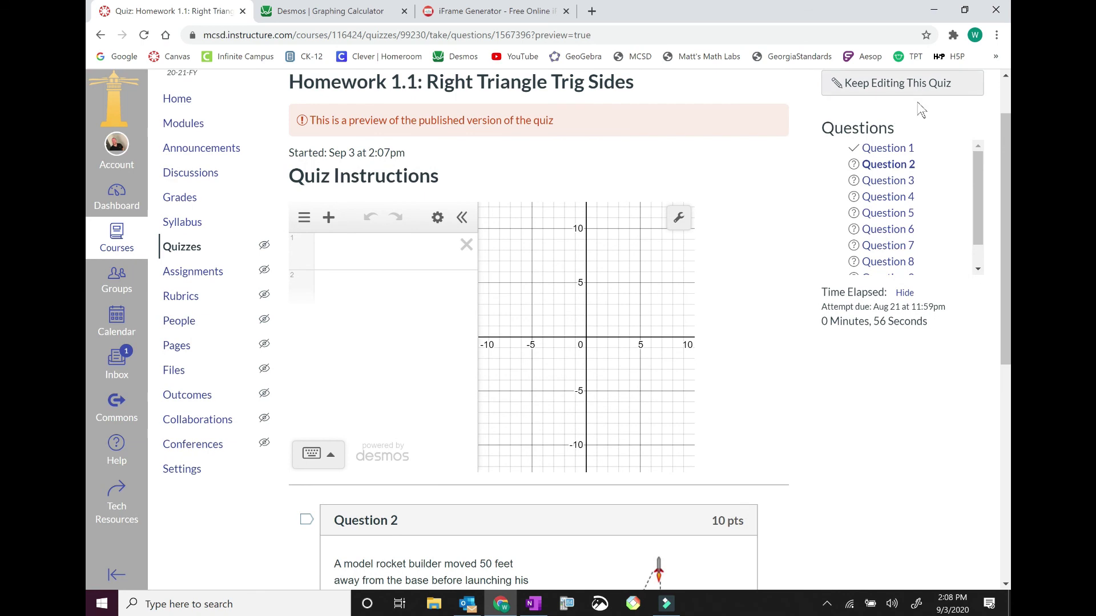
left_click(900, 149)
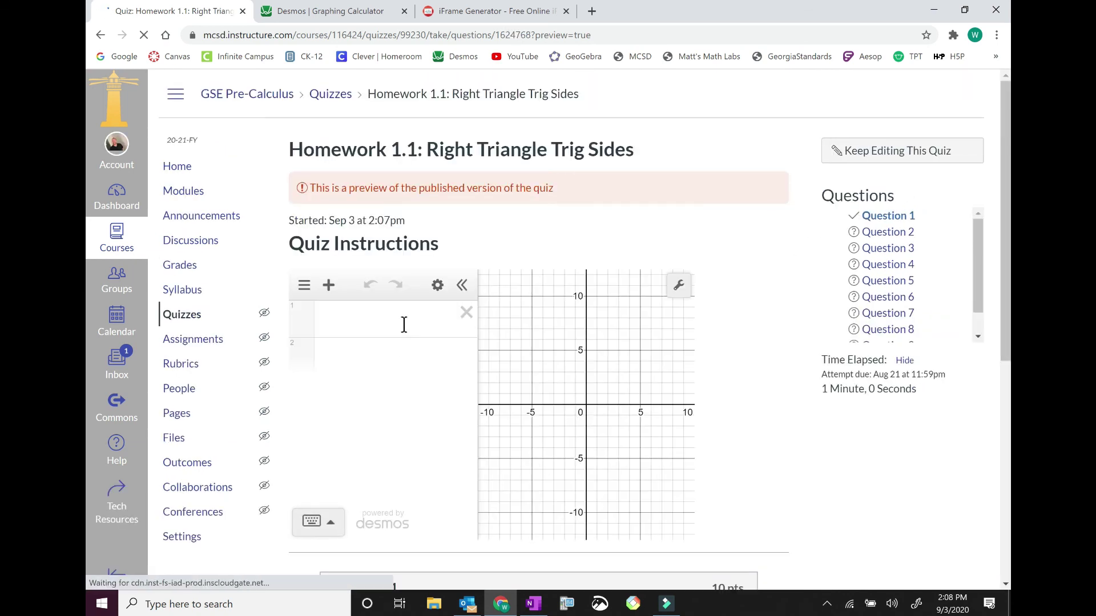
Step: Add an empty expression row in the embedded Desmos calculator's expression list
left_click(404, 325)
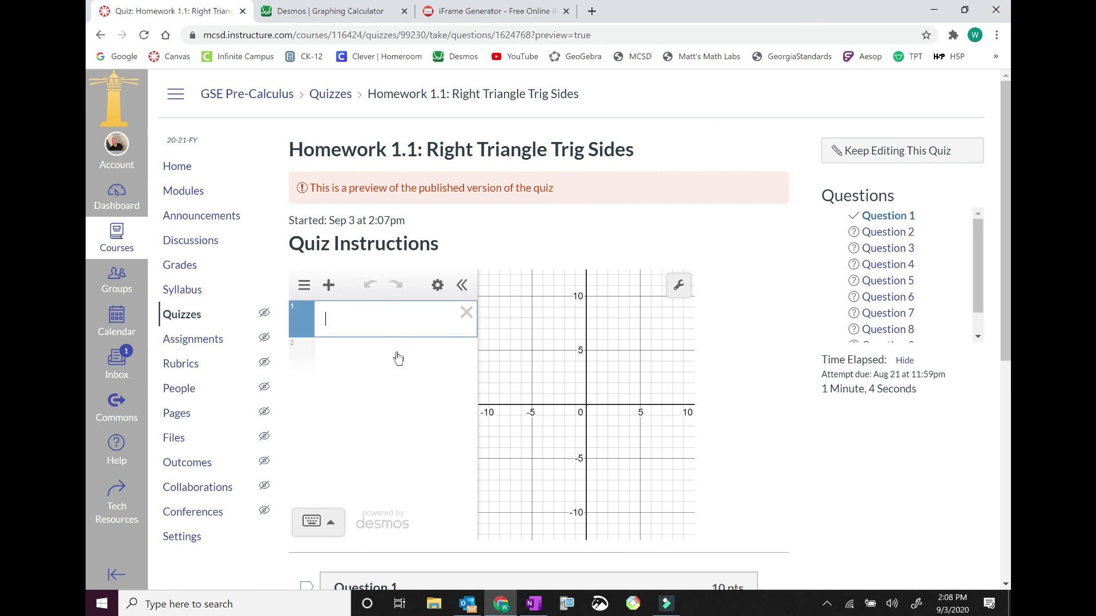
left_click(398, 358)
left_click(409, 319)
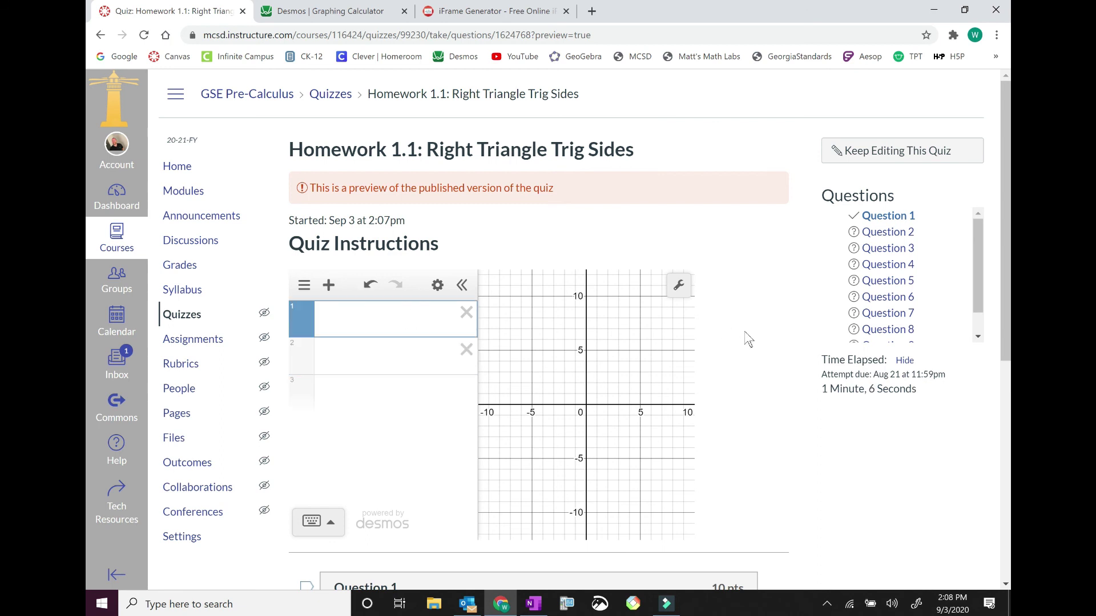
scroll(783, 342, "down", 2)
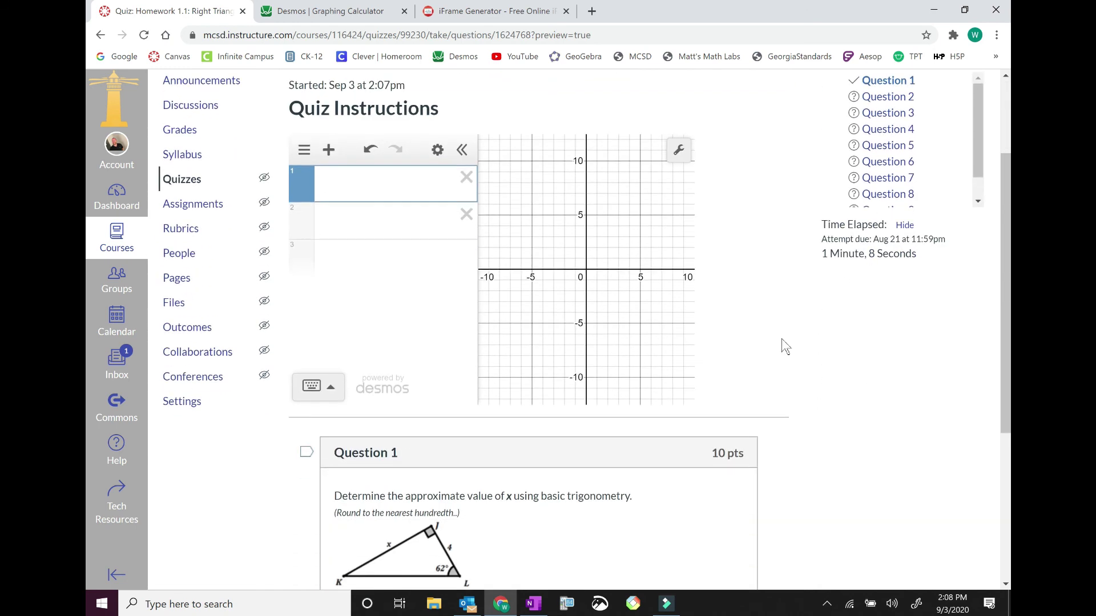
scroll(782, 342, "down", 2)
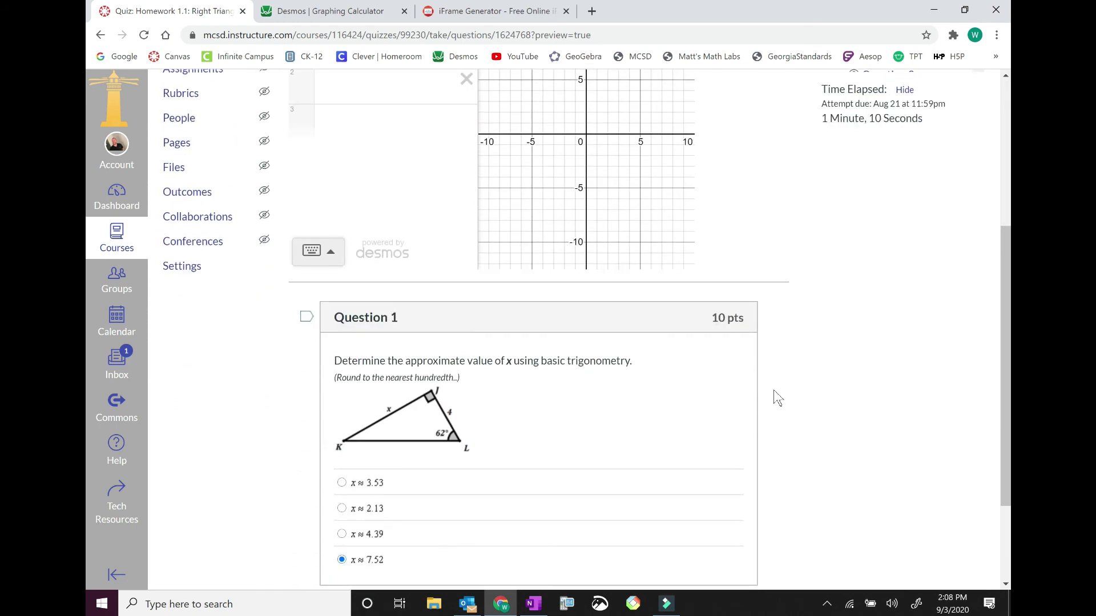
scroll(773, 389, "up", 3)
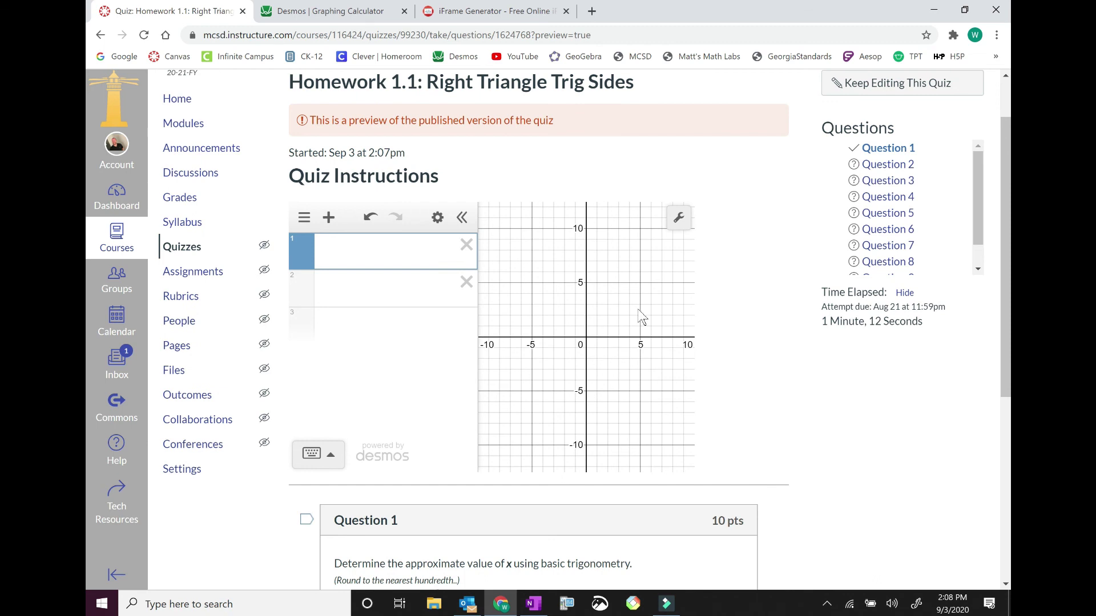